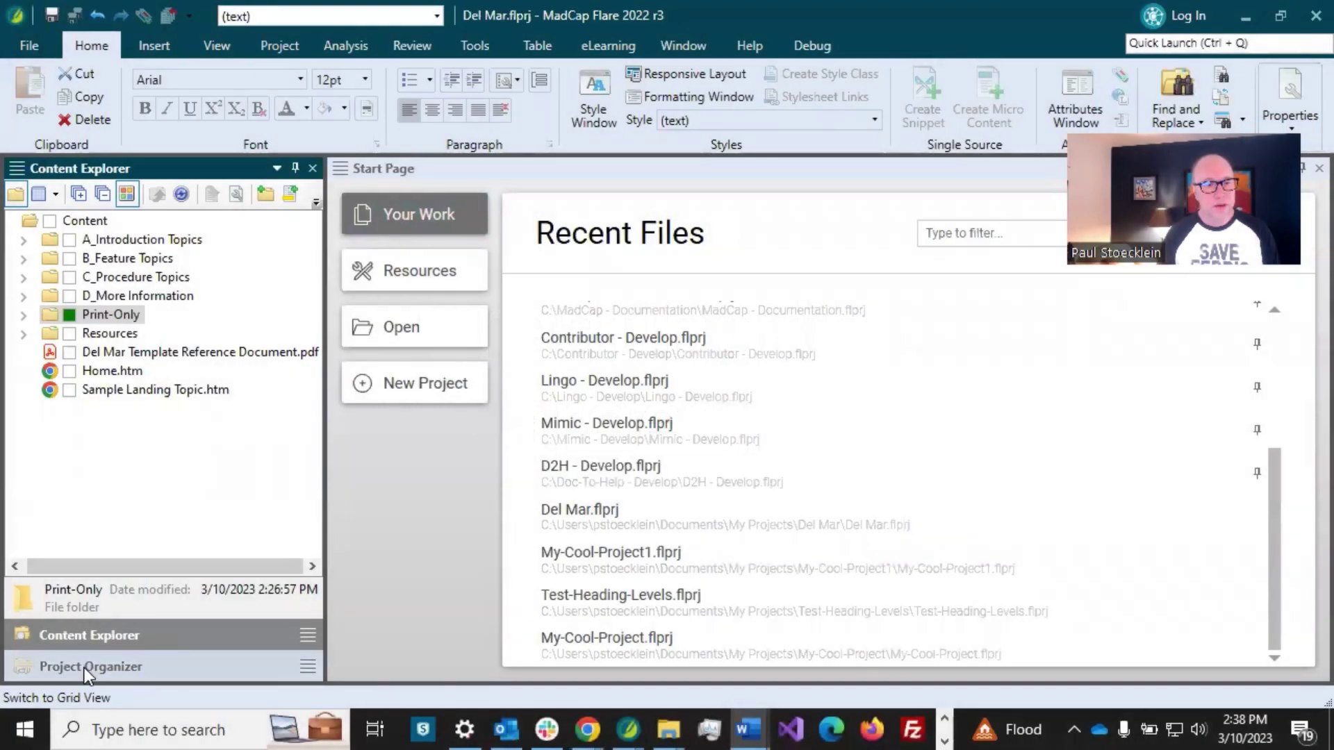
In Project Organizer's Targets folder, rename the HTML5 - Top Navigation target to 'Online'.
left_click(84, 667)
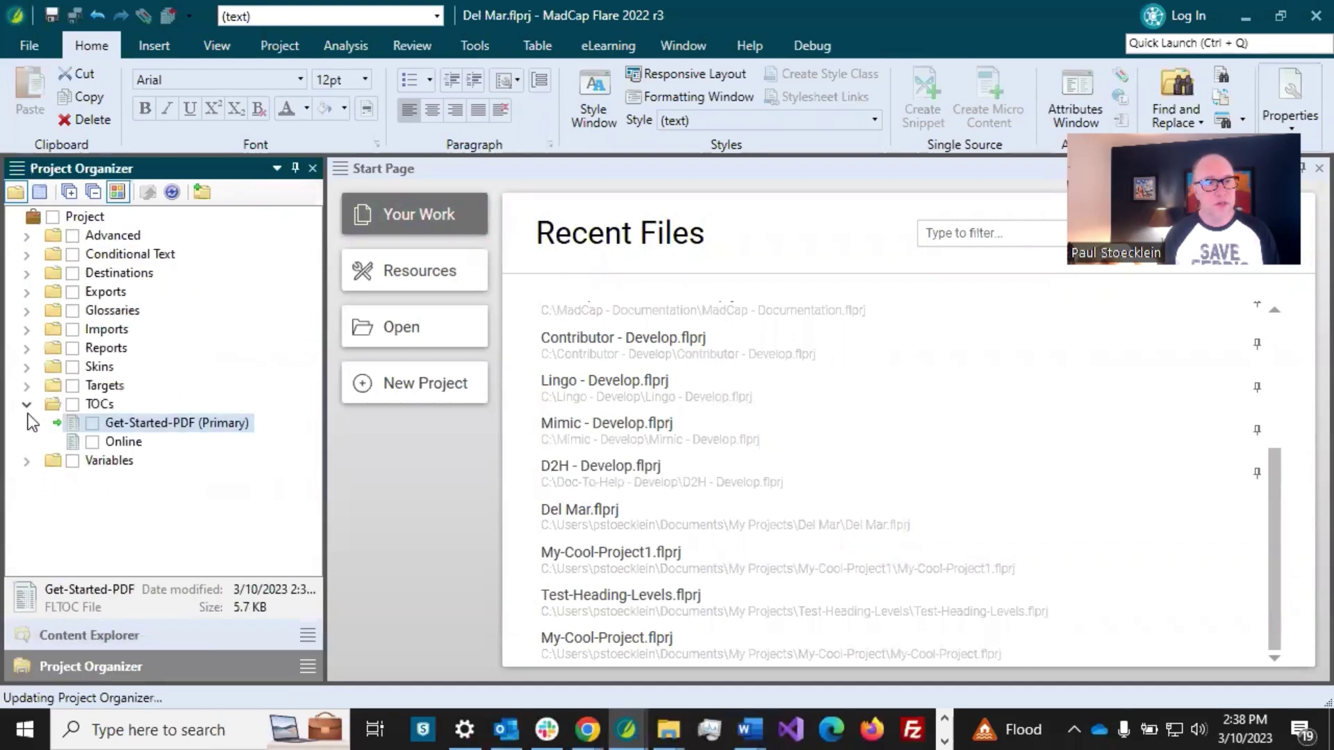
left_click(27, 387)
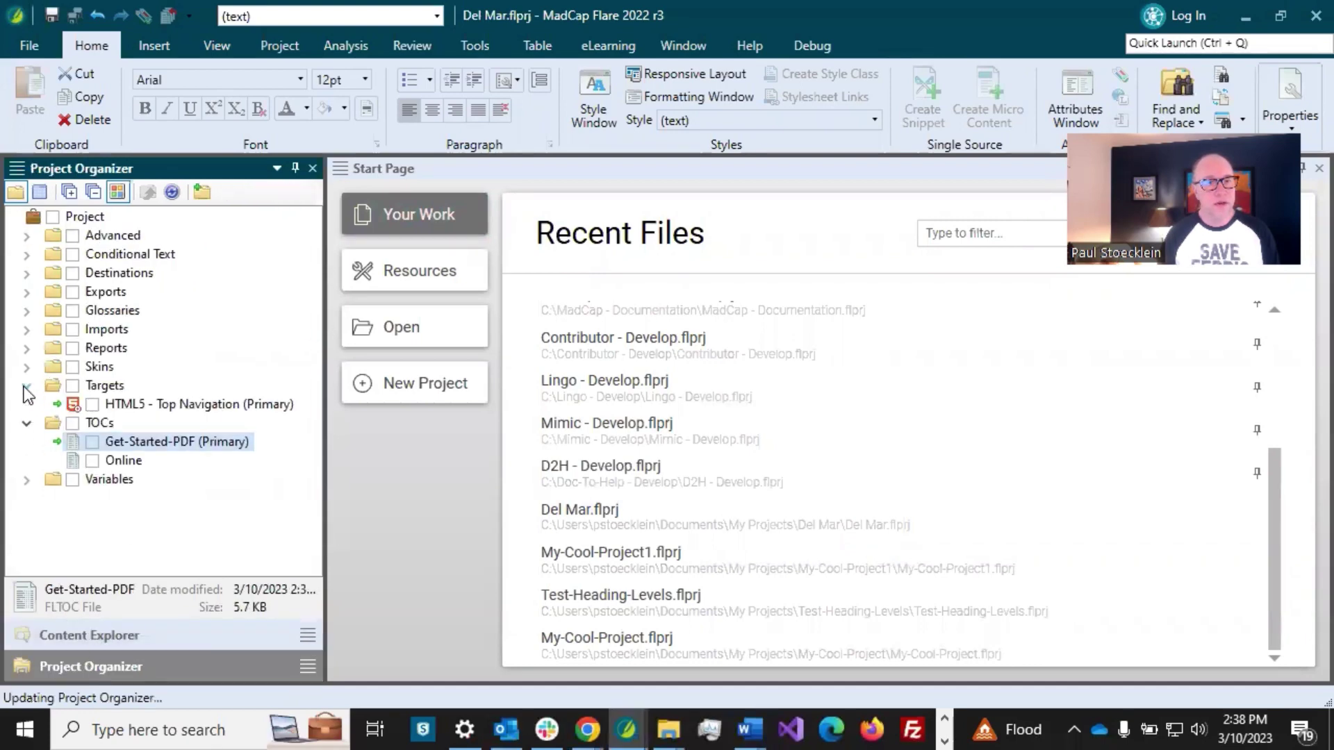
left_click(150, 404)
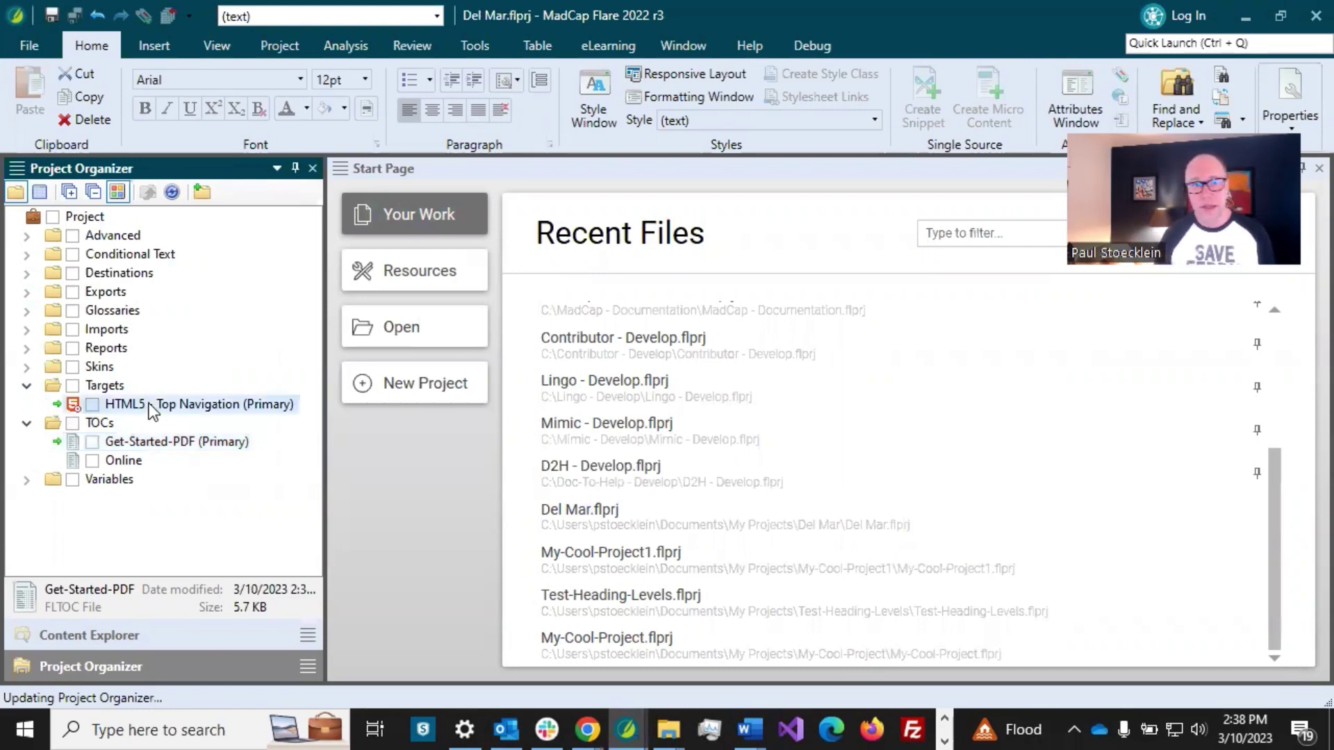
left_click(150, 405)
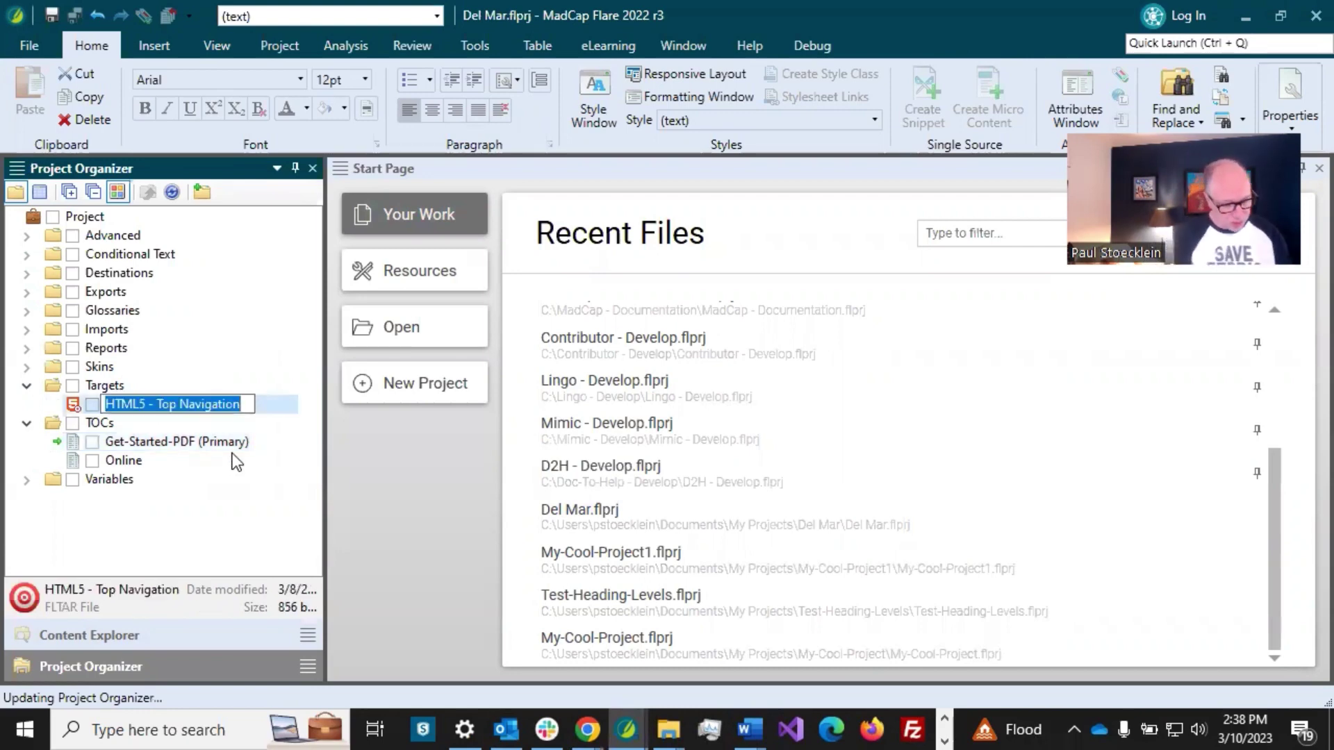
type("Onlie")
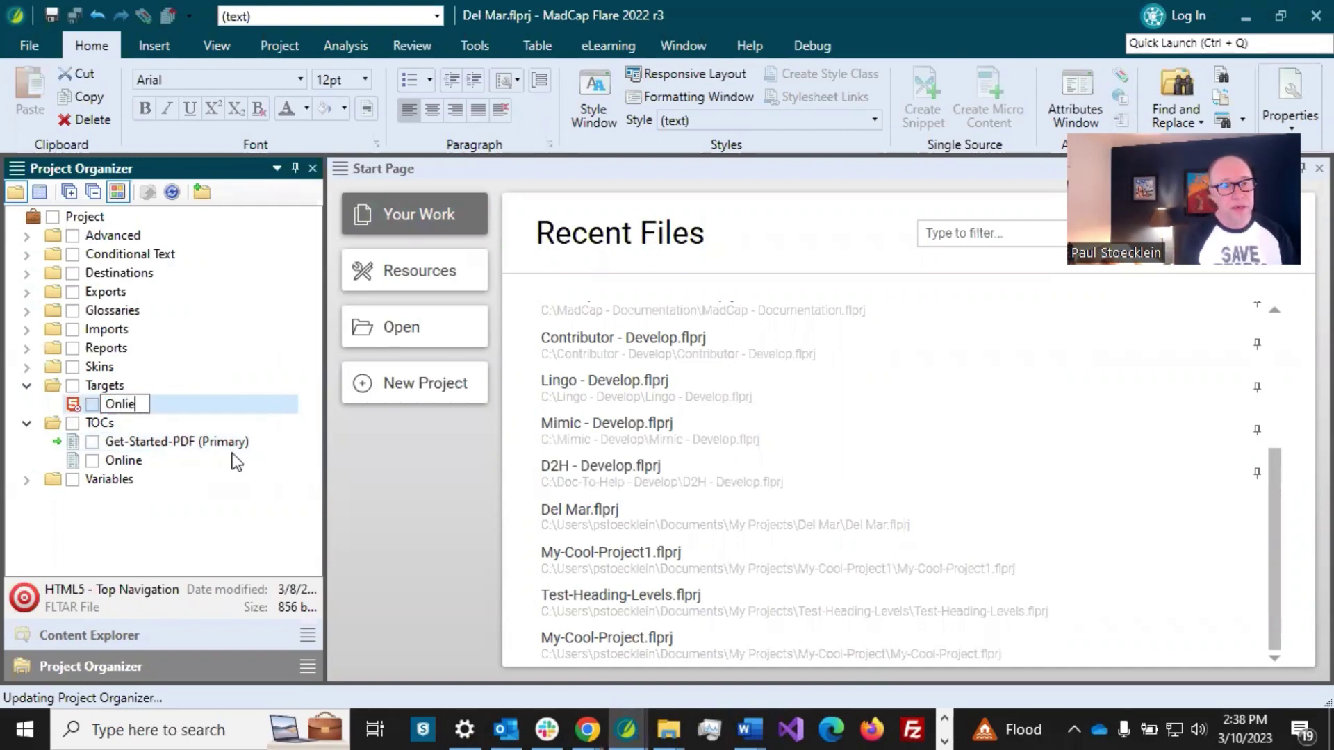
key("BackSpace")
key("BackSpace")
type("ine")
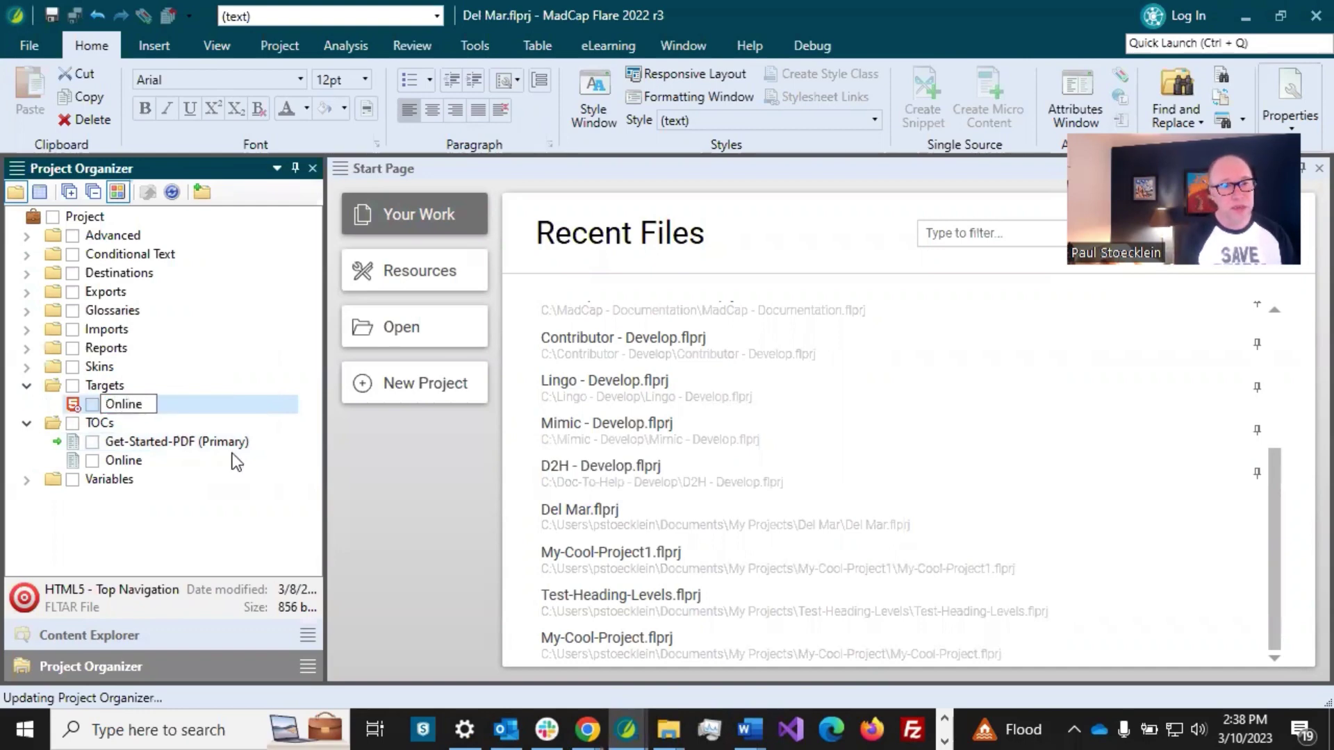
key("Return")
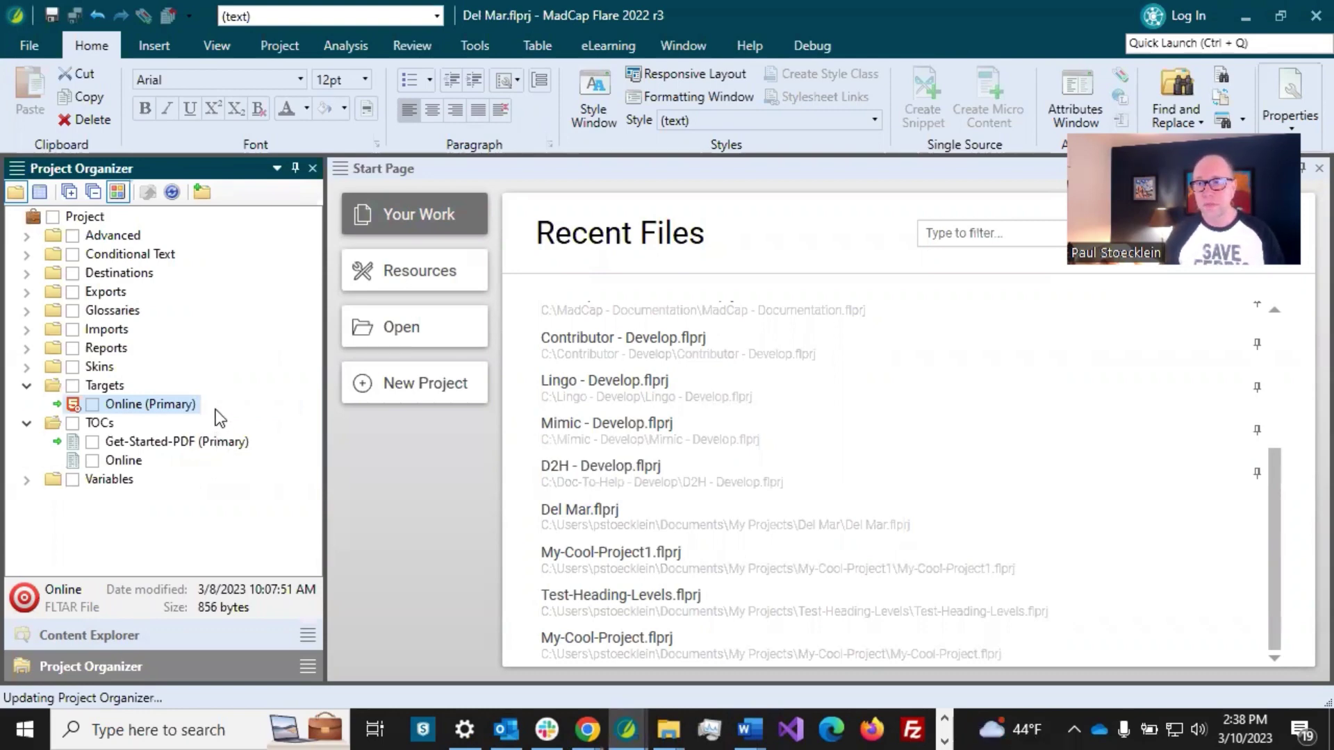
Add a target under Targets with file name 'Getting-Started-PDF' and output type PDF.
left_click(112, 387)
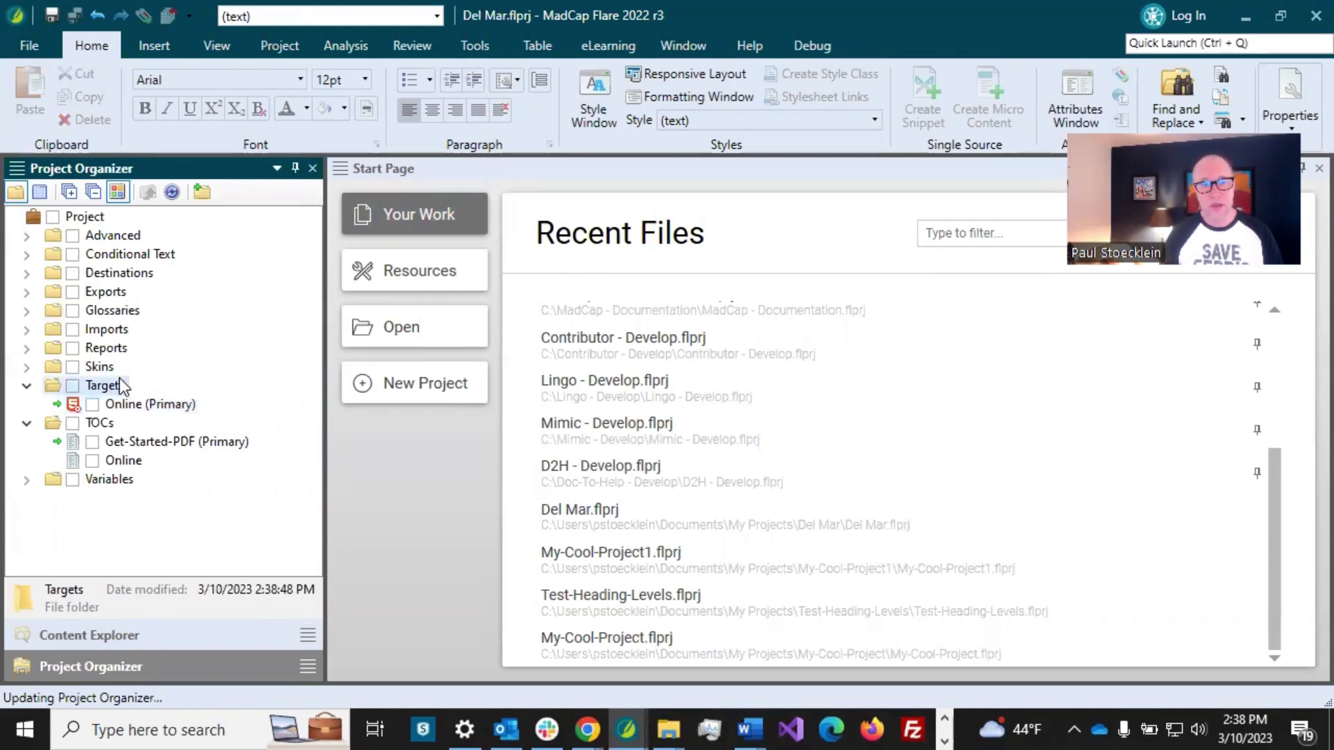
right_click(114, 387)
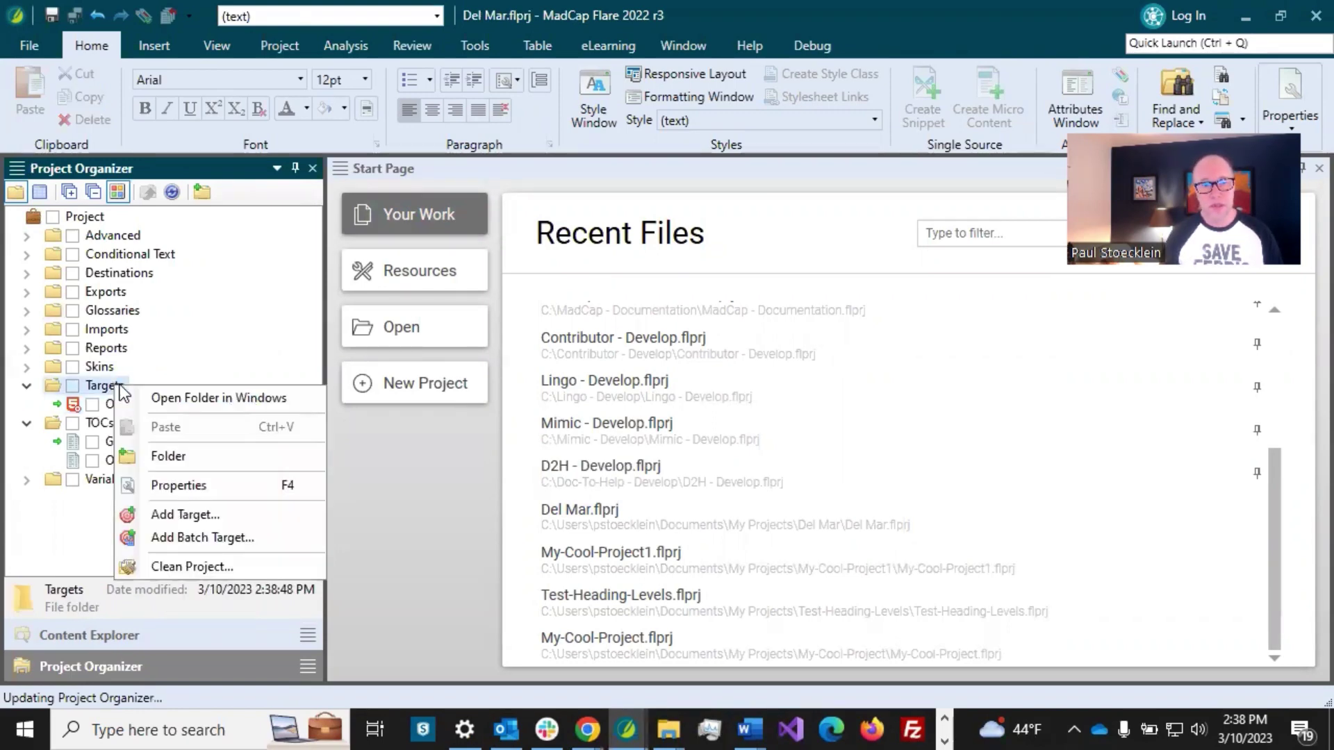
left_click(173, 517)
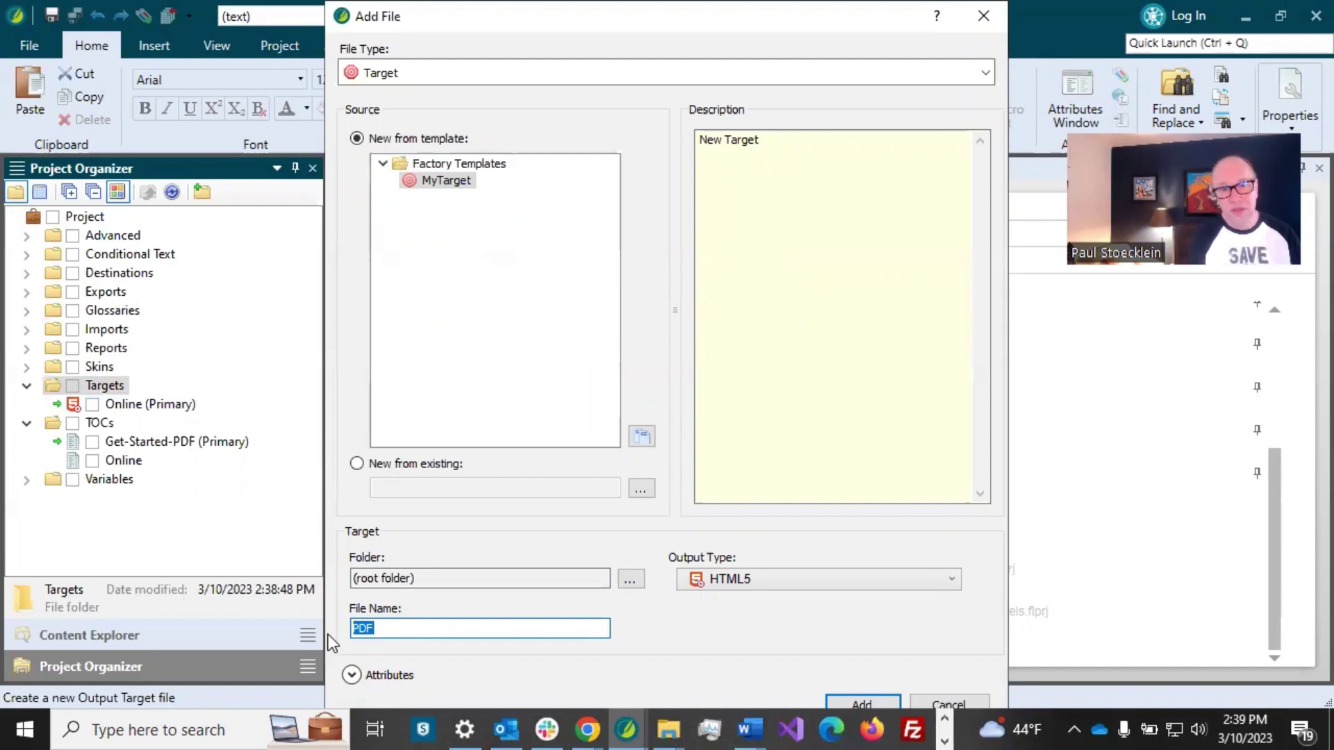
type("Get")
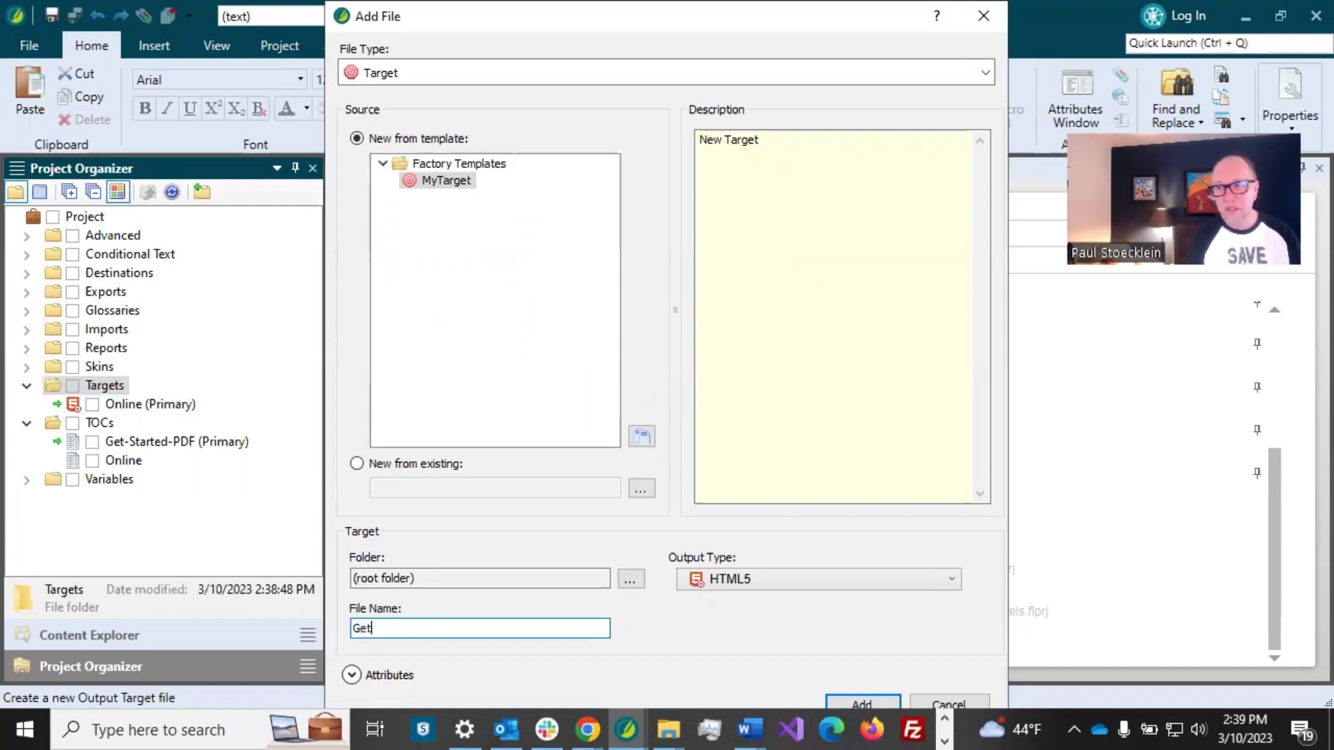
type("t")
type("ing-")
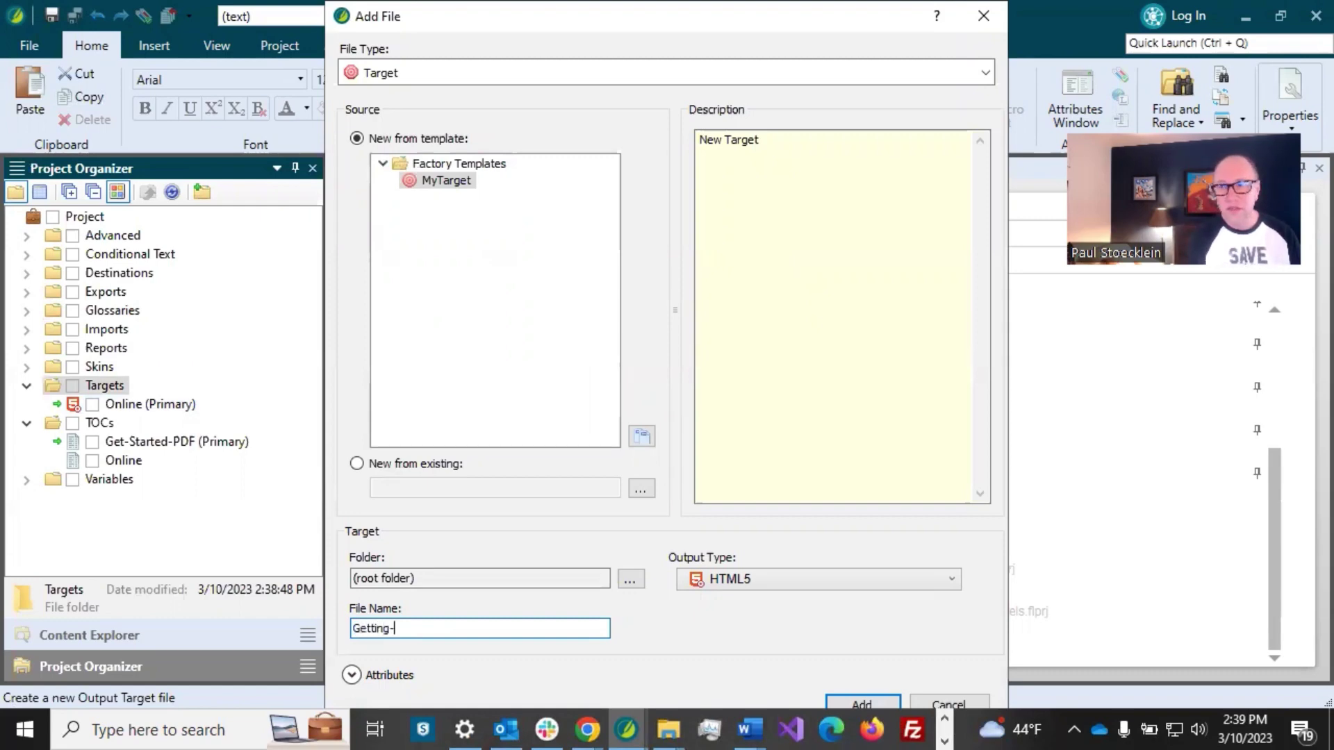
type("Started")
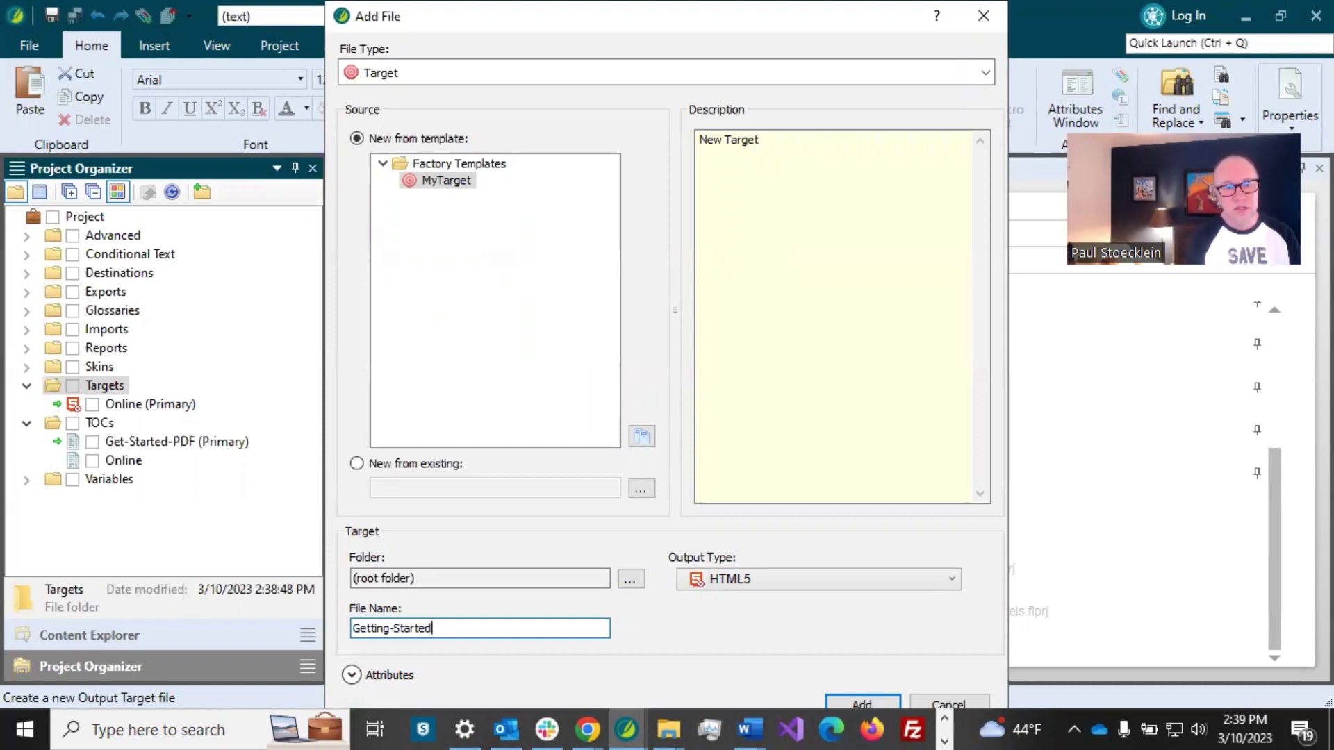
type("-PDF")
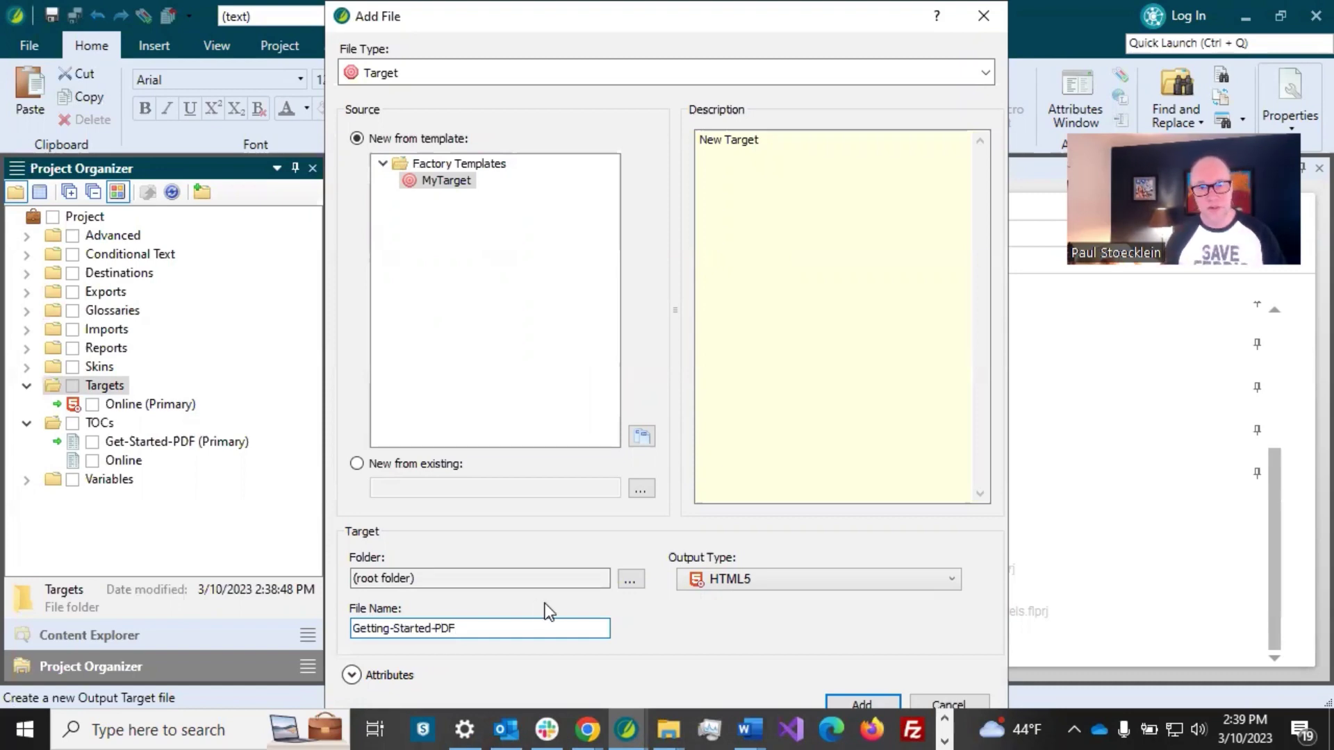
left_click(736, 584)
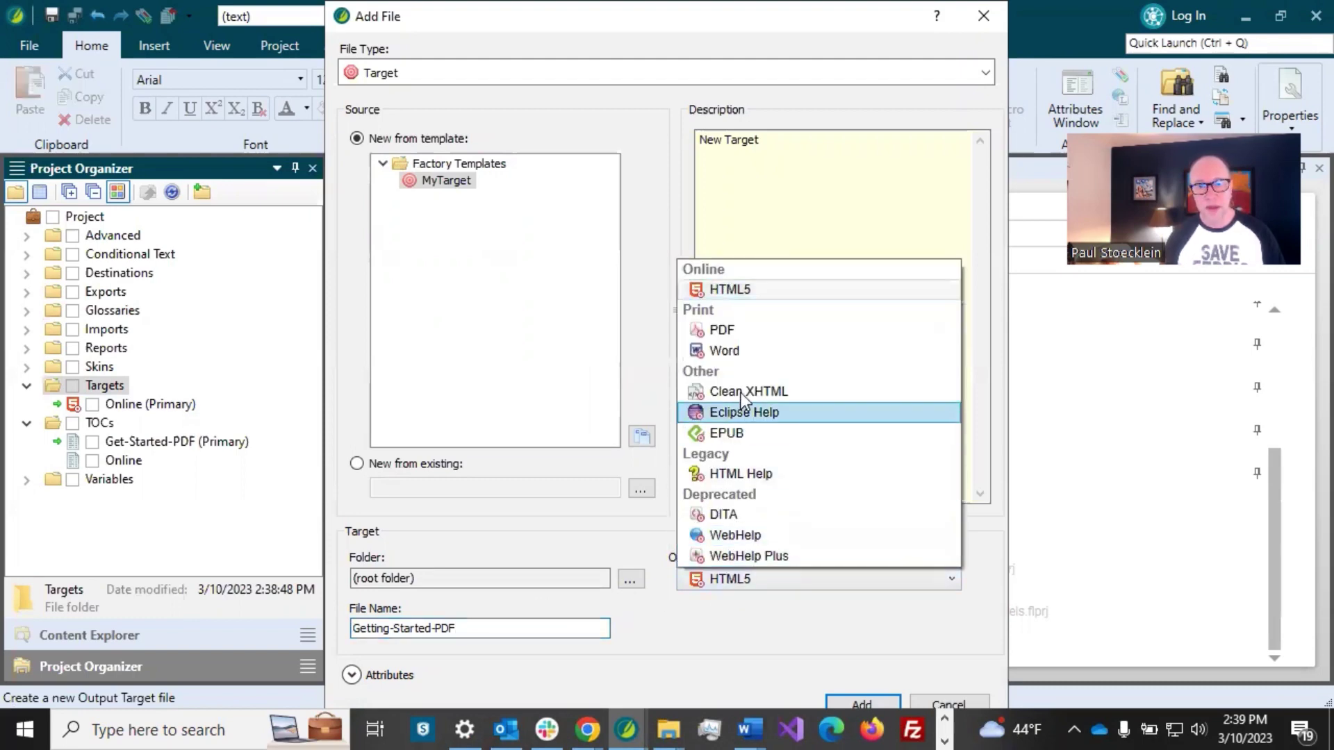
left_click(741, 321)
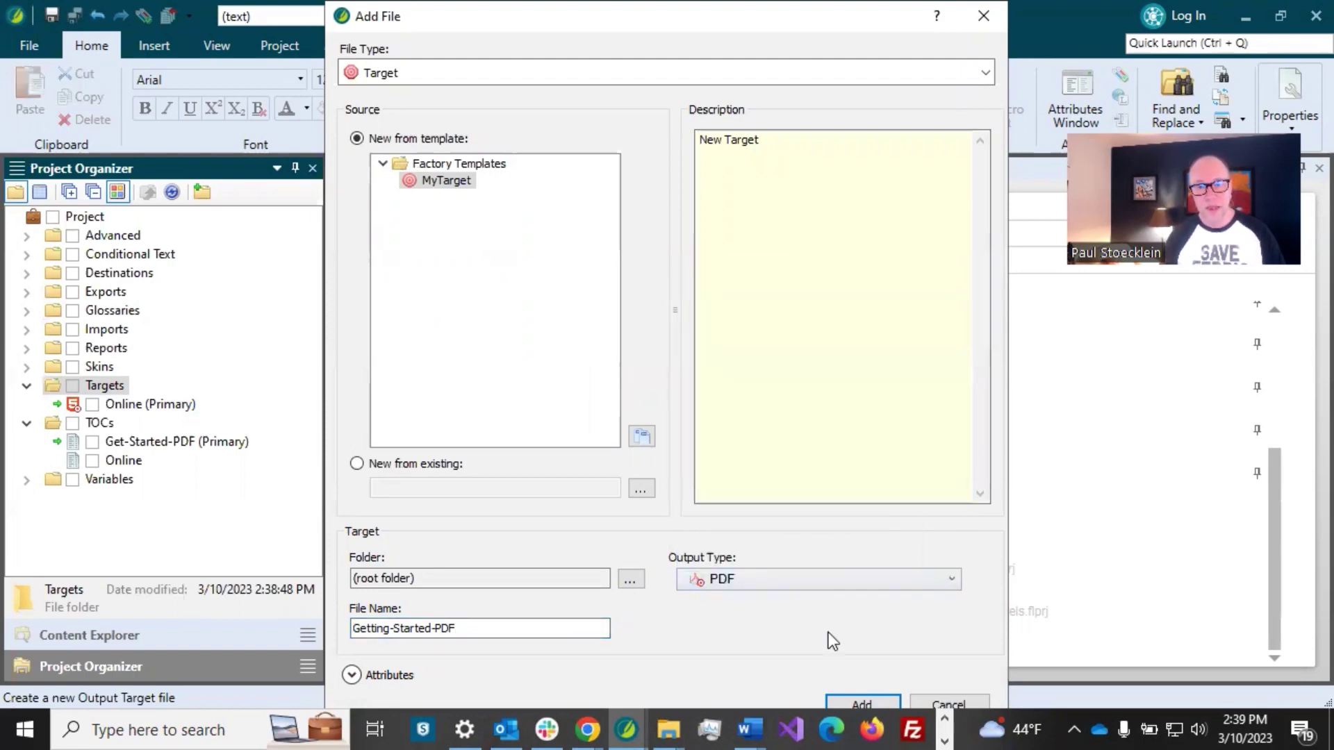
left_click(850, 700)
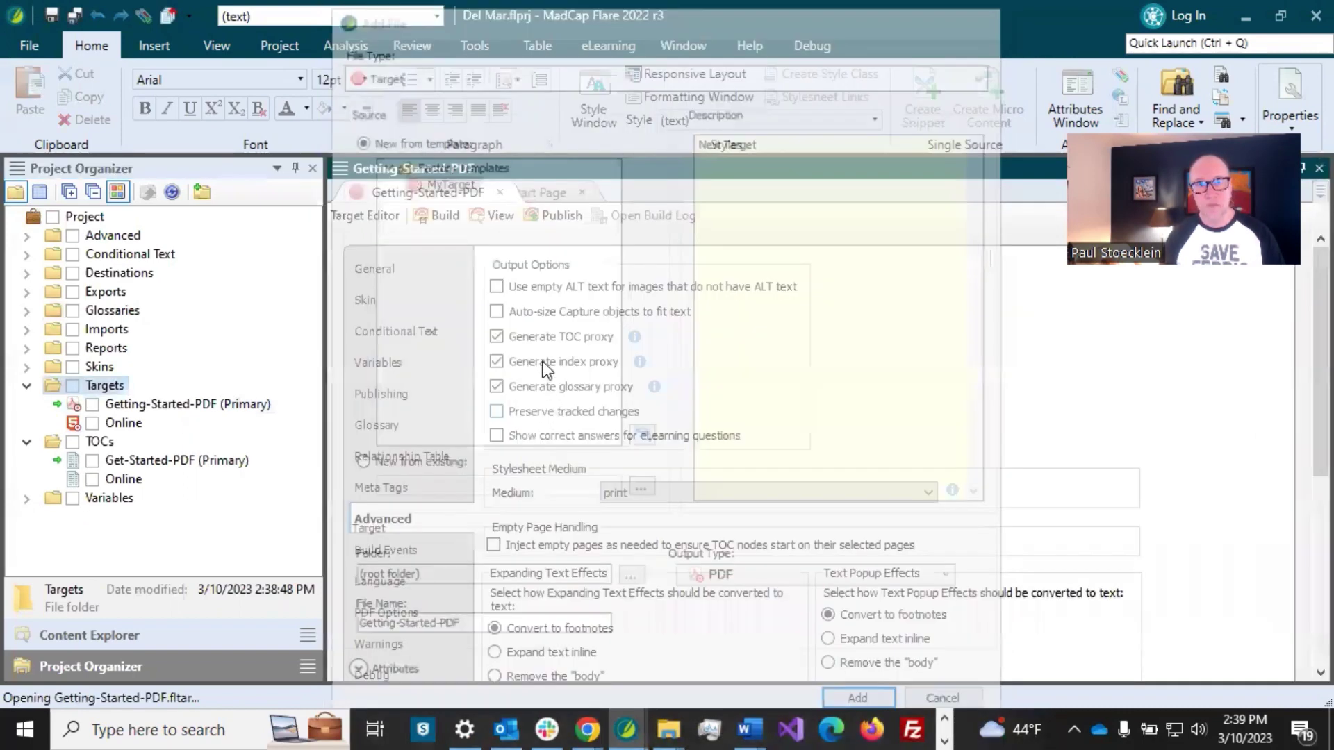
Show the General tab of Getting-Started-PDF, then reselect that target in Project Organizer.
left_click(410, 266)
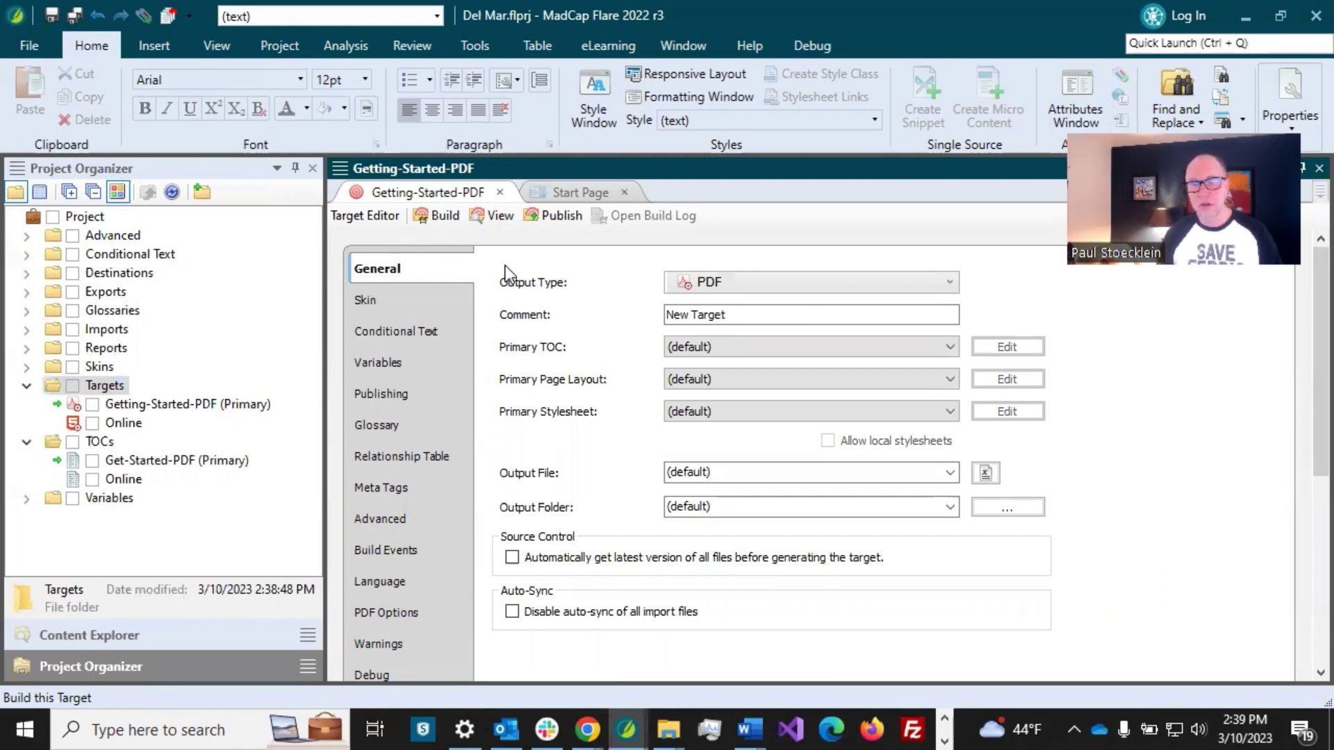
left_click(155, 405)
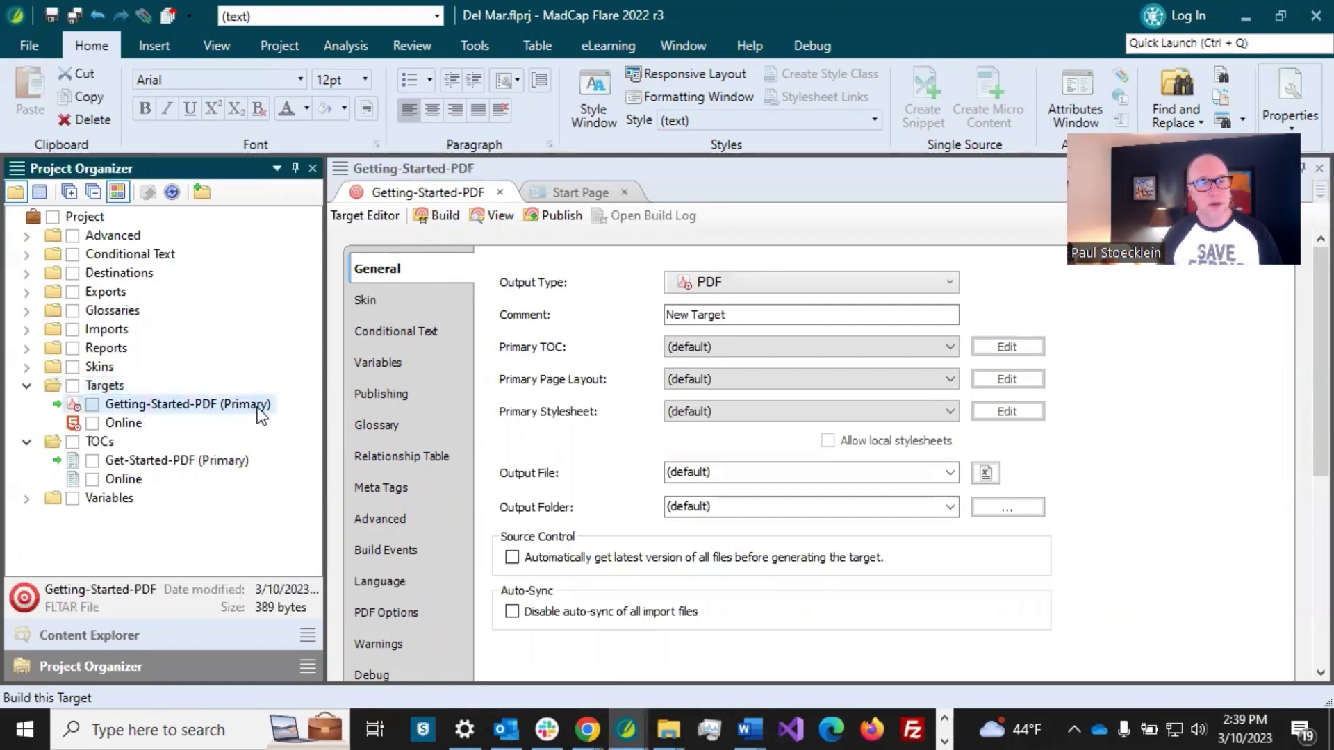
left_click(183, 462)
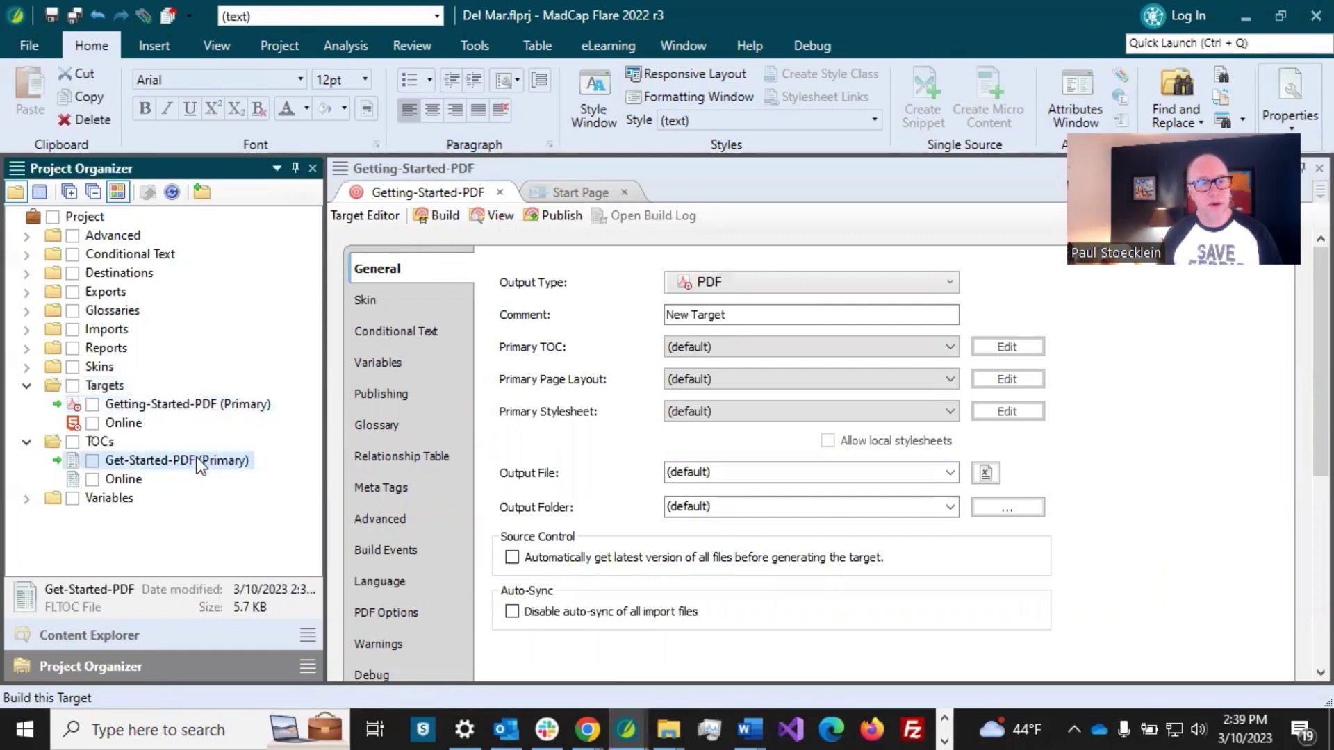
left_click(192, 410)
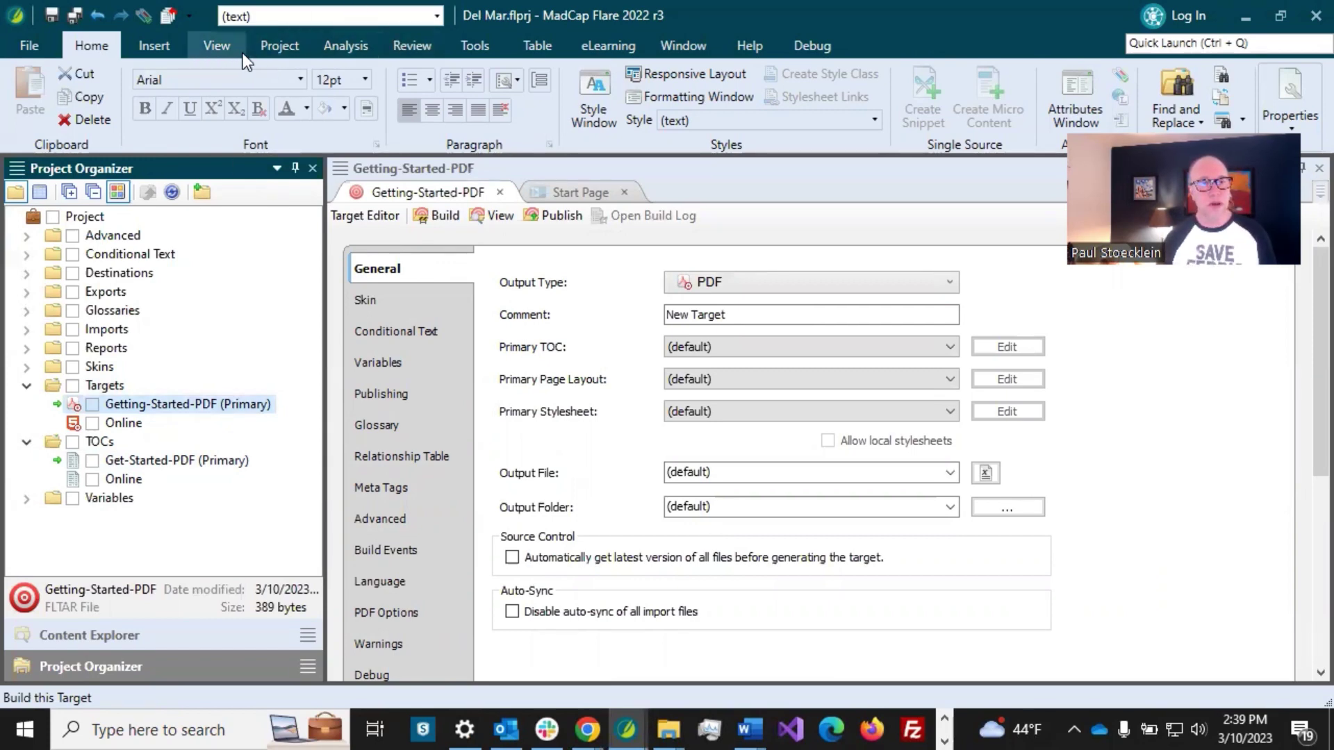
On the Project ribbon, check that the Build Primary list shows both targets, then close it without building.
left_click(262, 50)
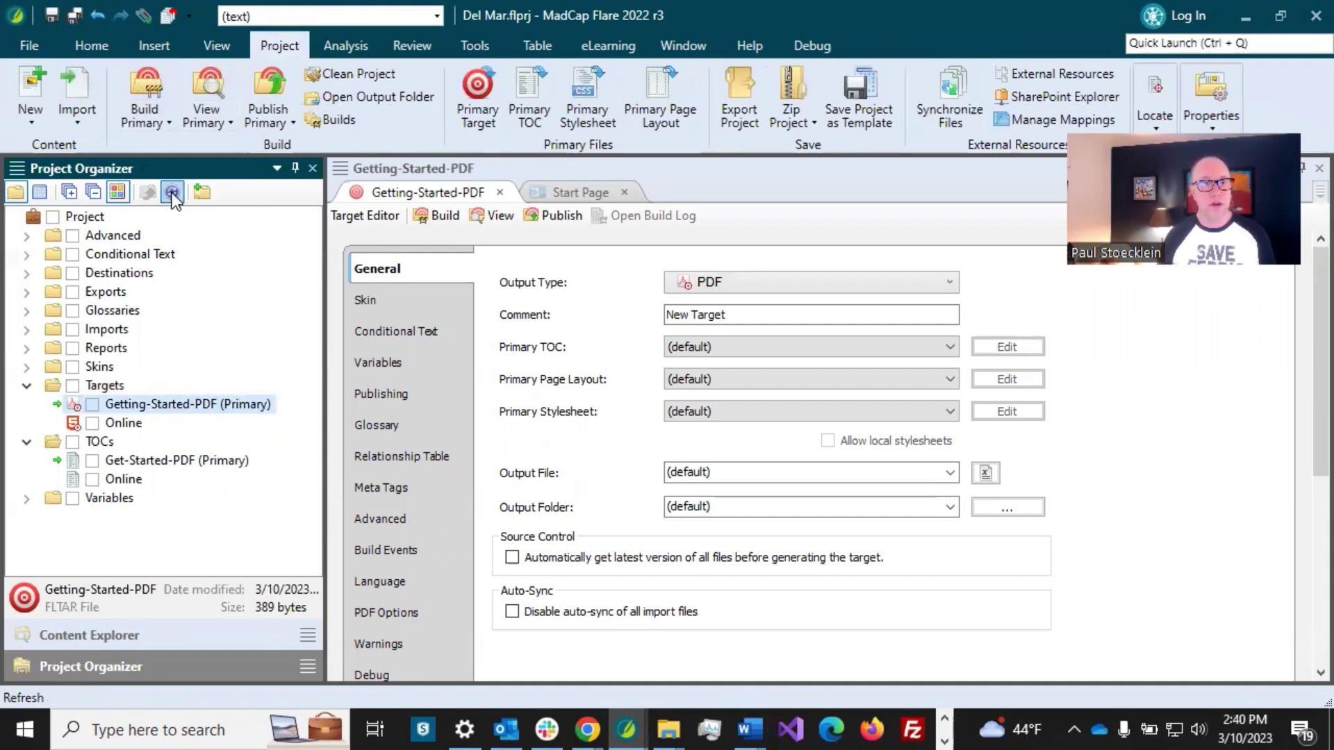
left_click(162, 125)
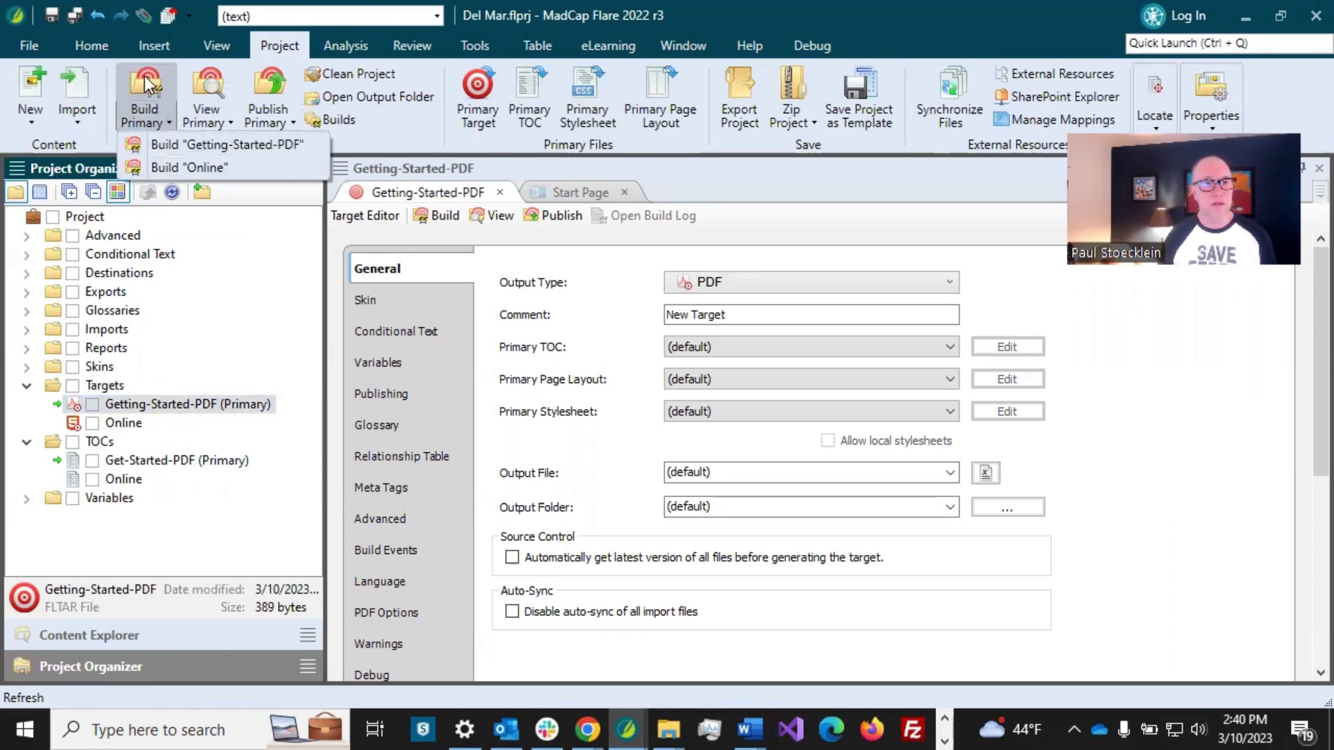
left_click(112, 78)
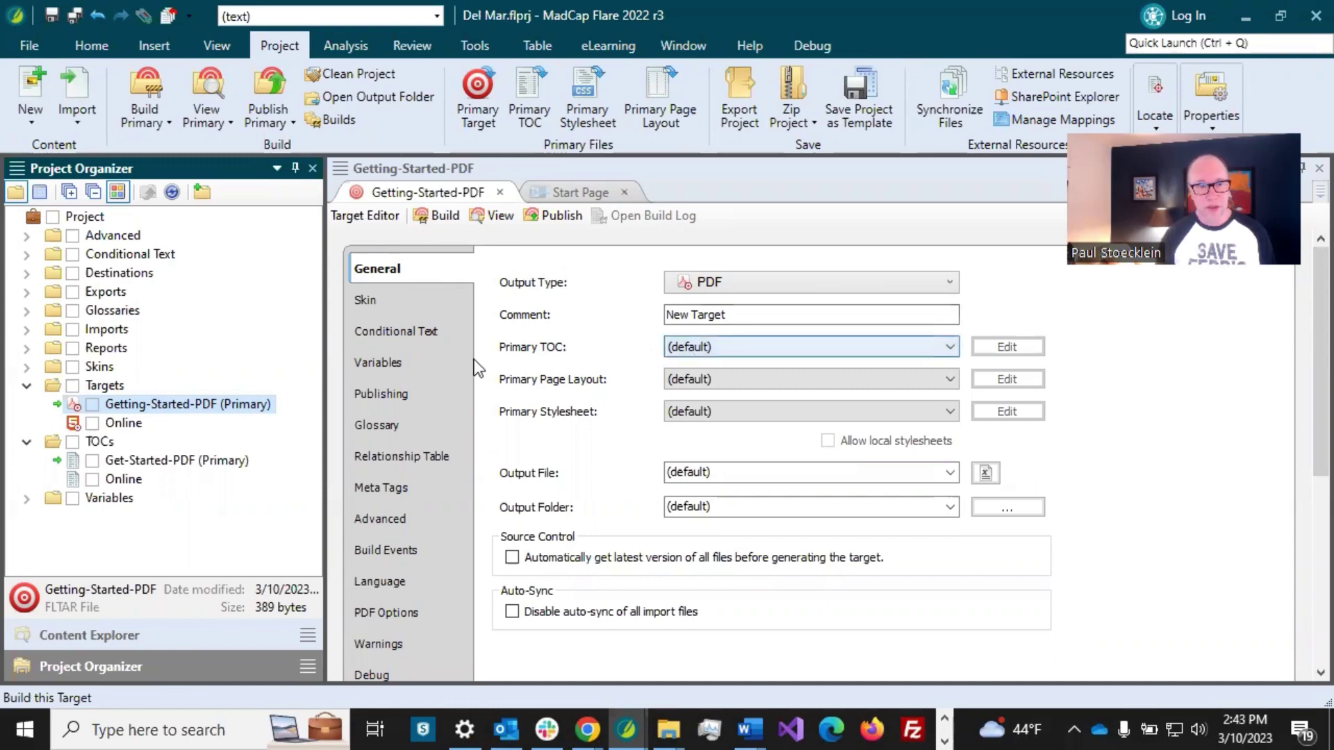
left_click(701, 351)
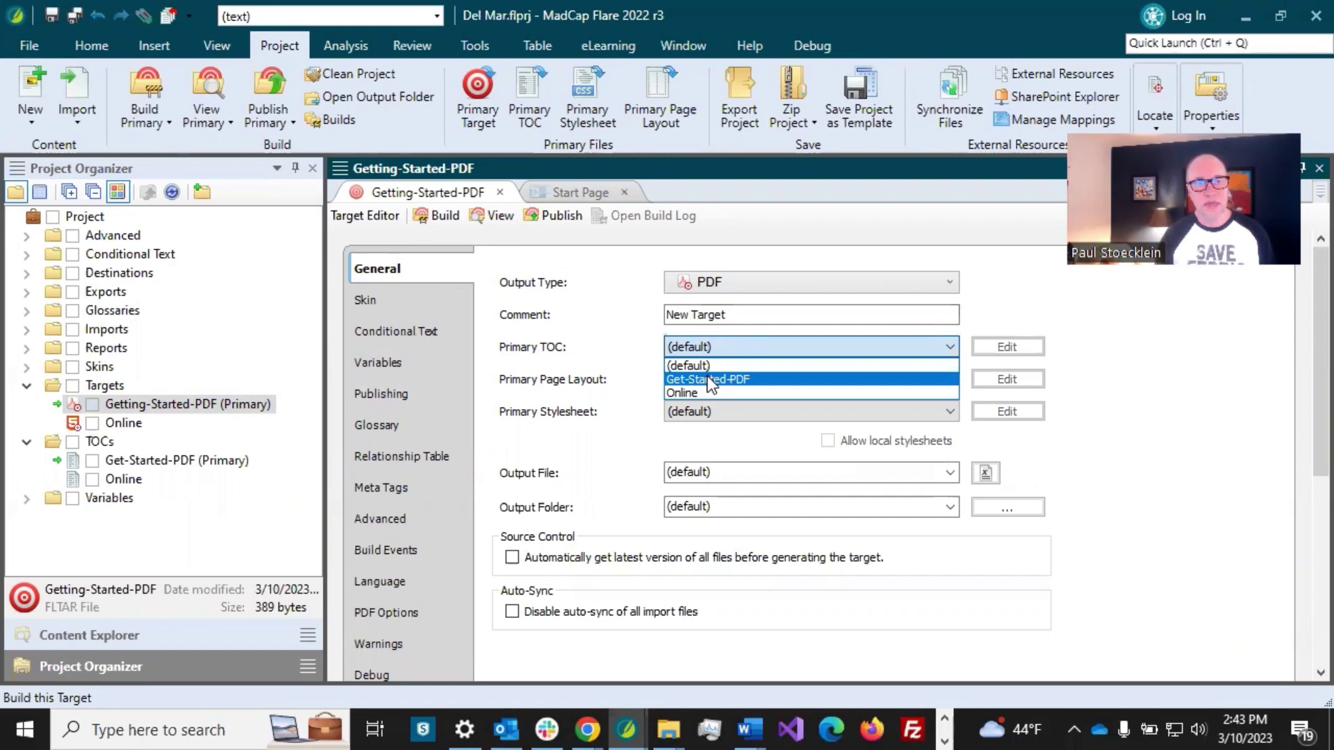
left_click(709, 379)
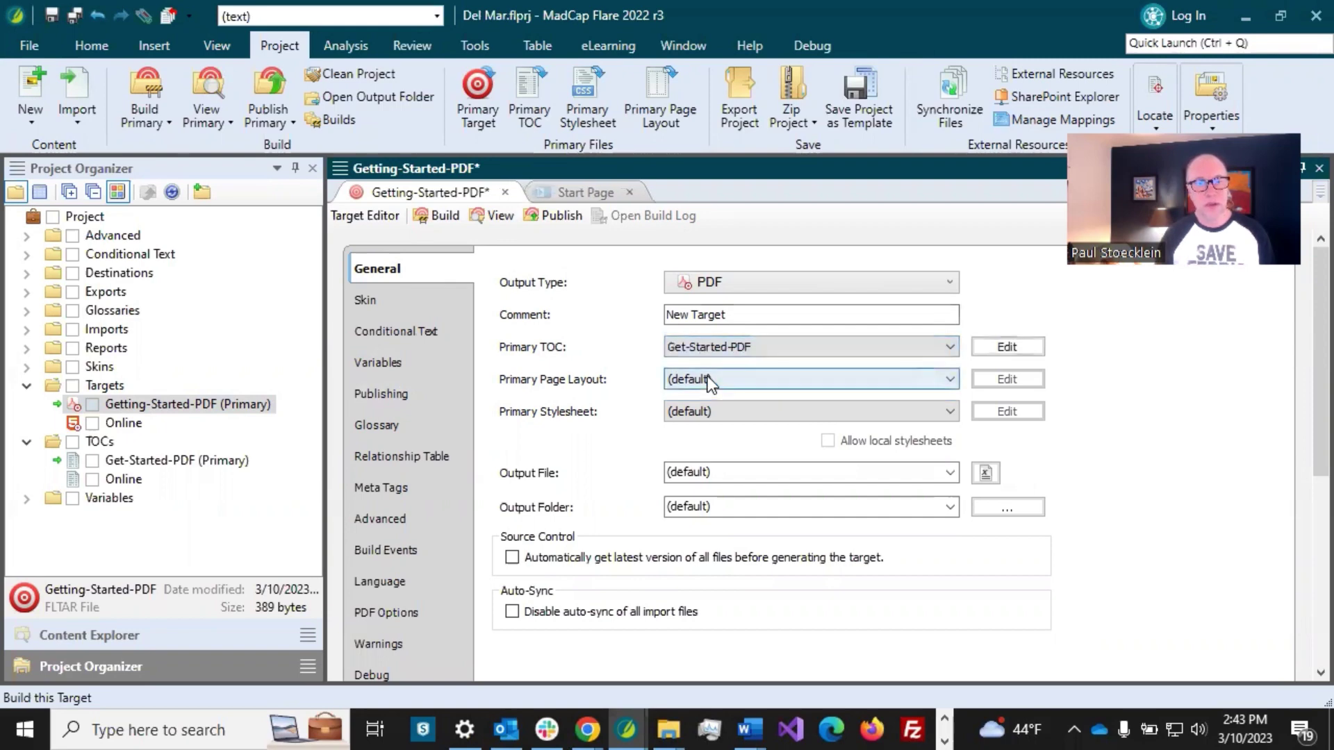
left_click(74, 17)
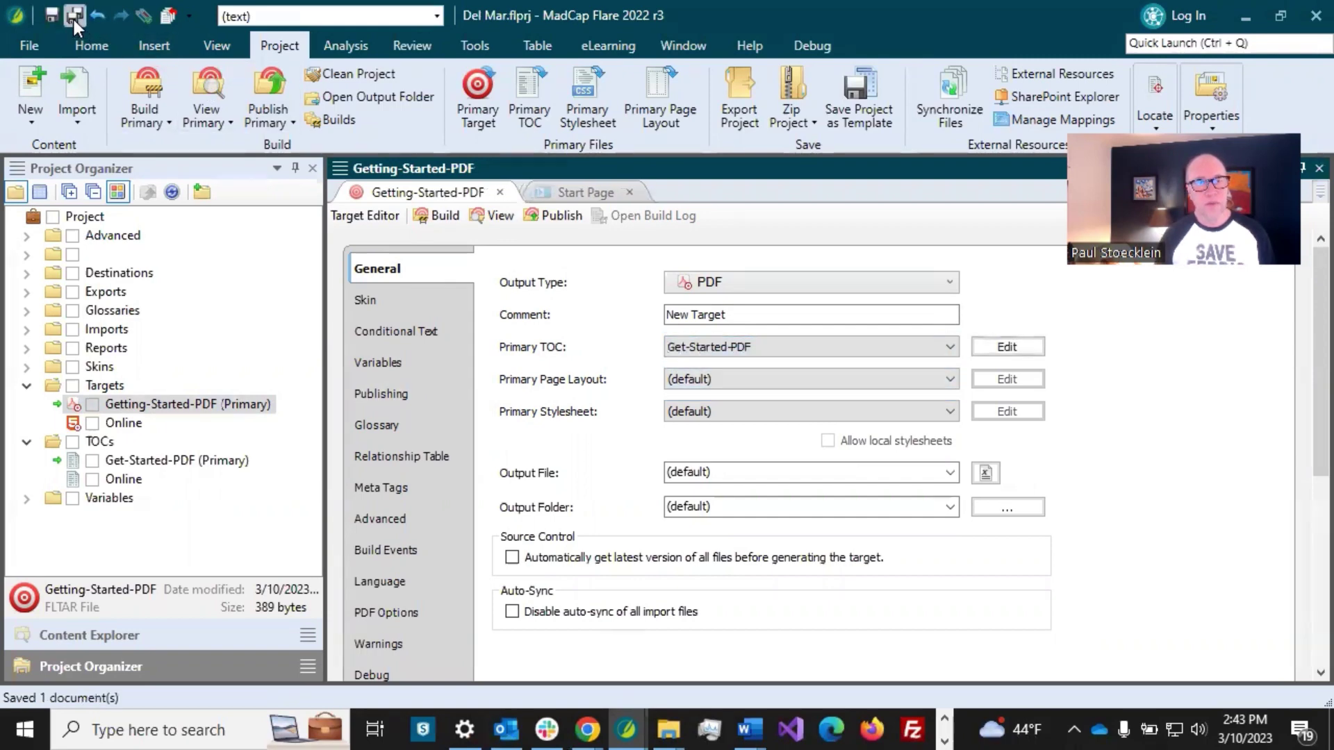
double_click(126, 423)
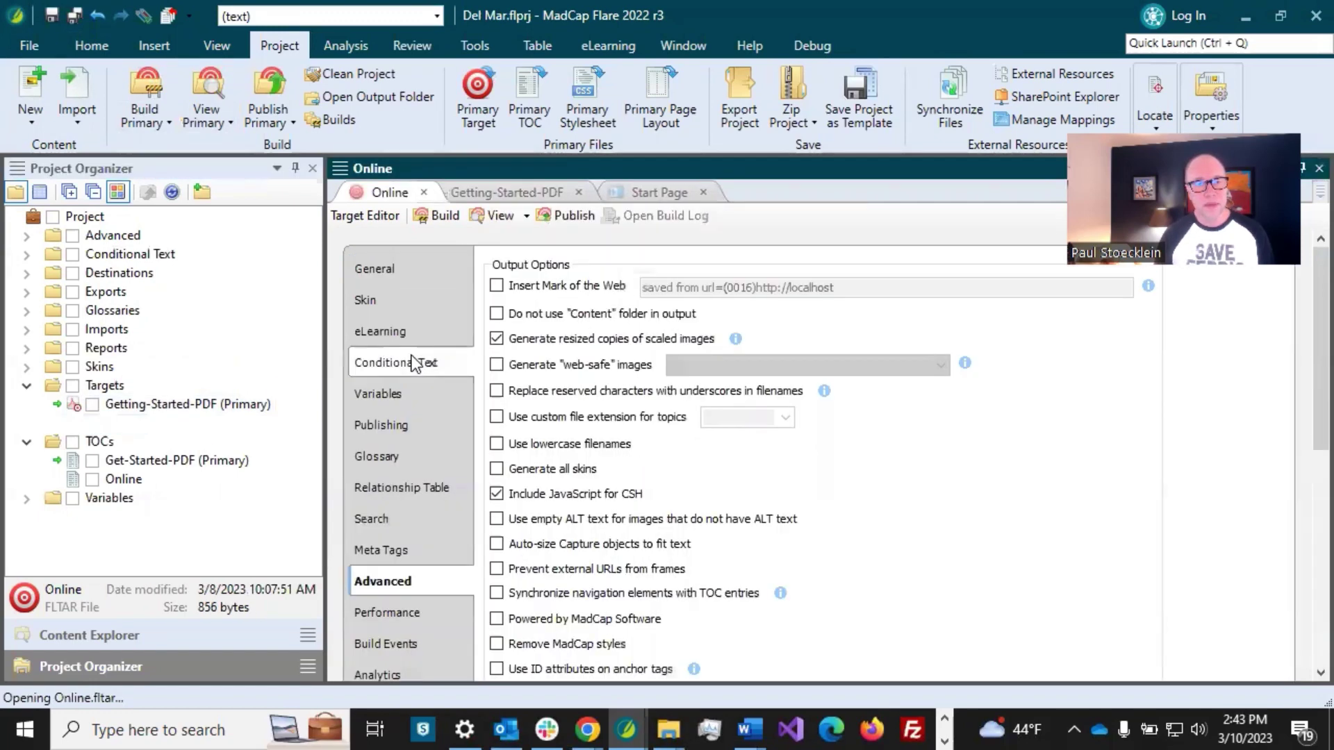
left_click(402, 266)
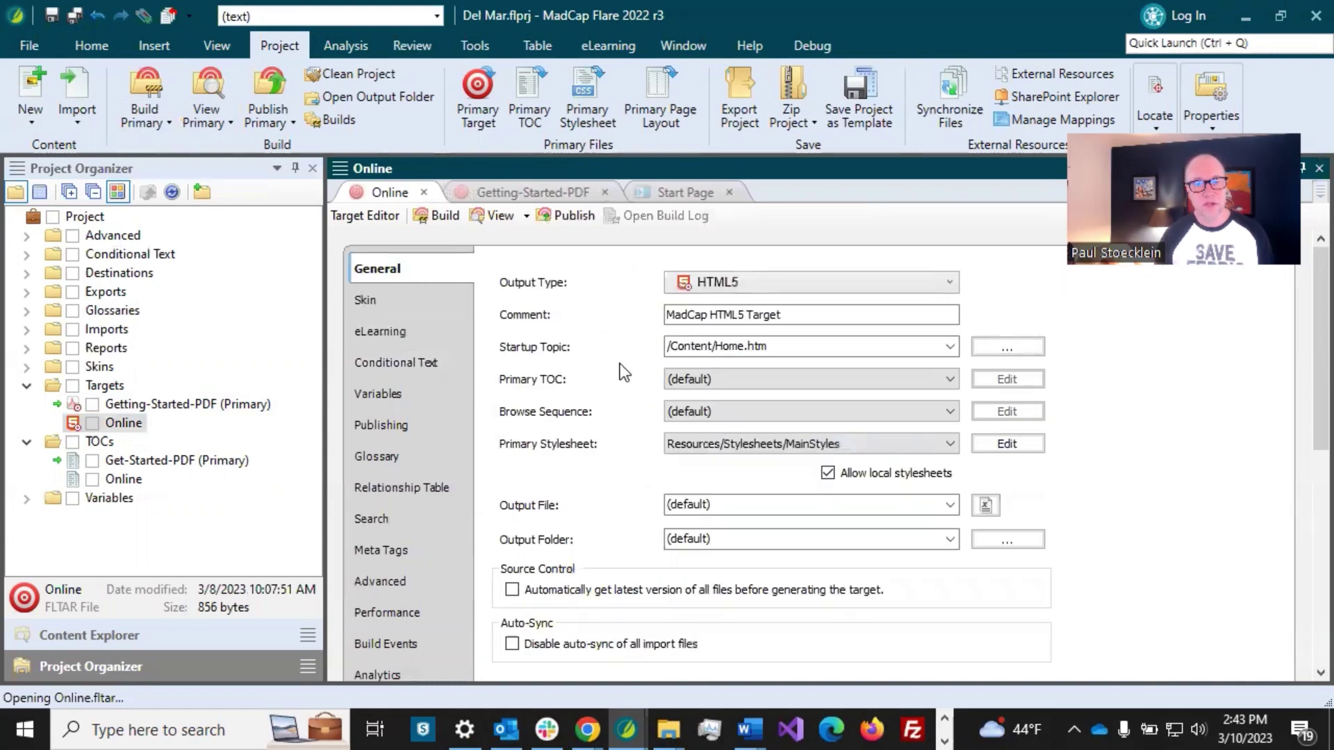
left_click(701, 383)
left_click(693, 425)
left_click(73, 14)
left_click(538, 191)
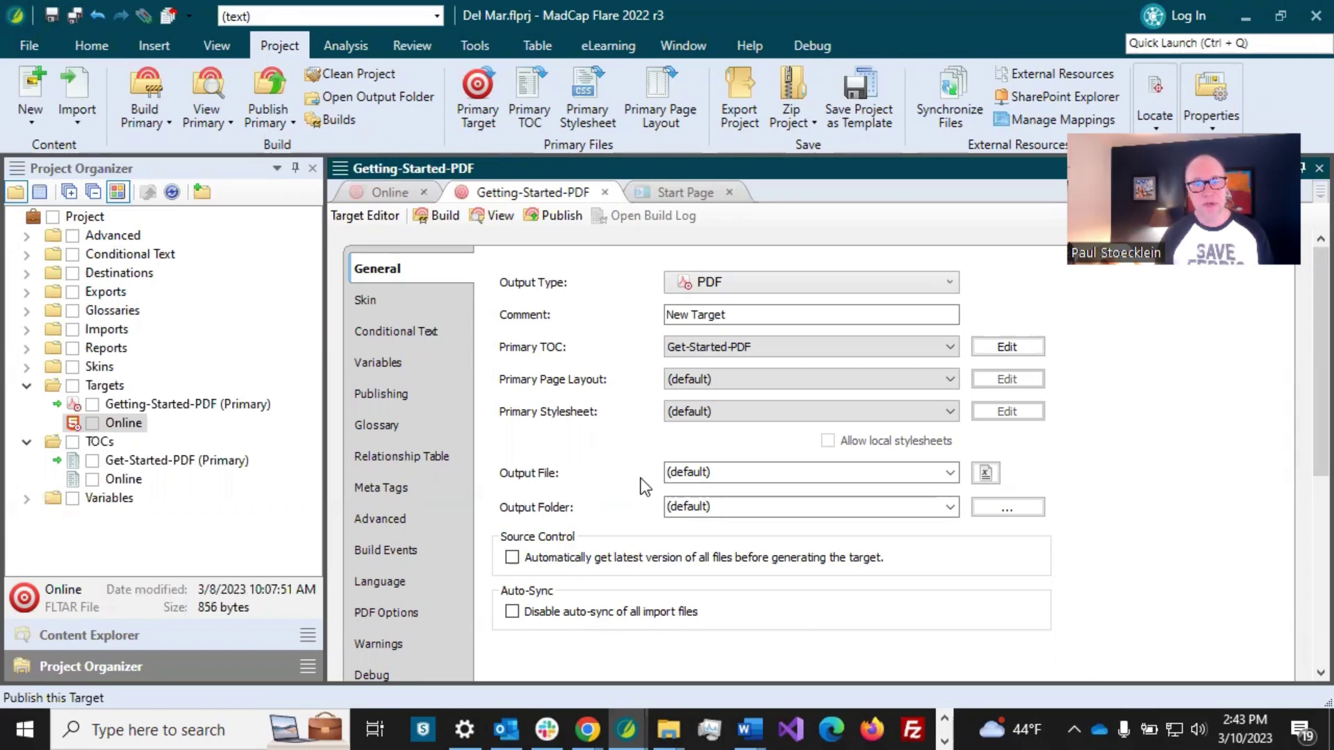
left_click(738, 470)
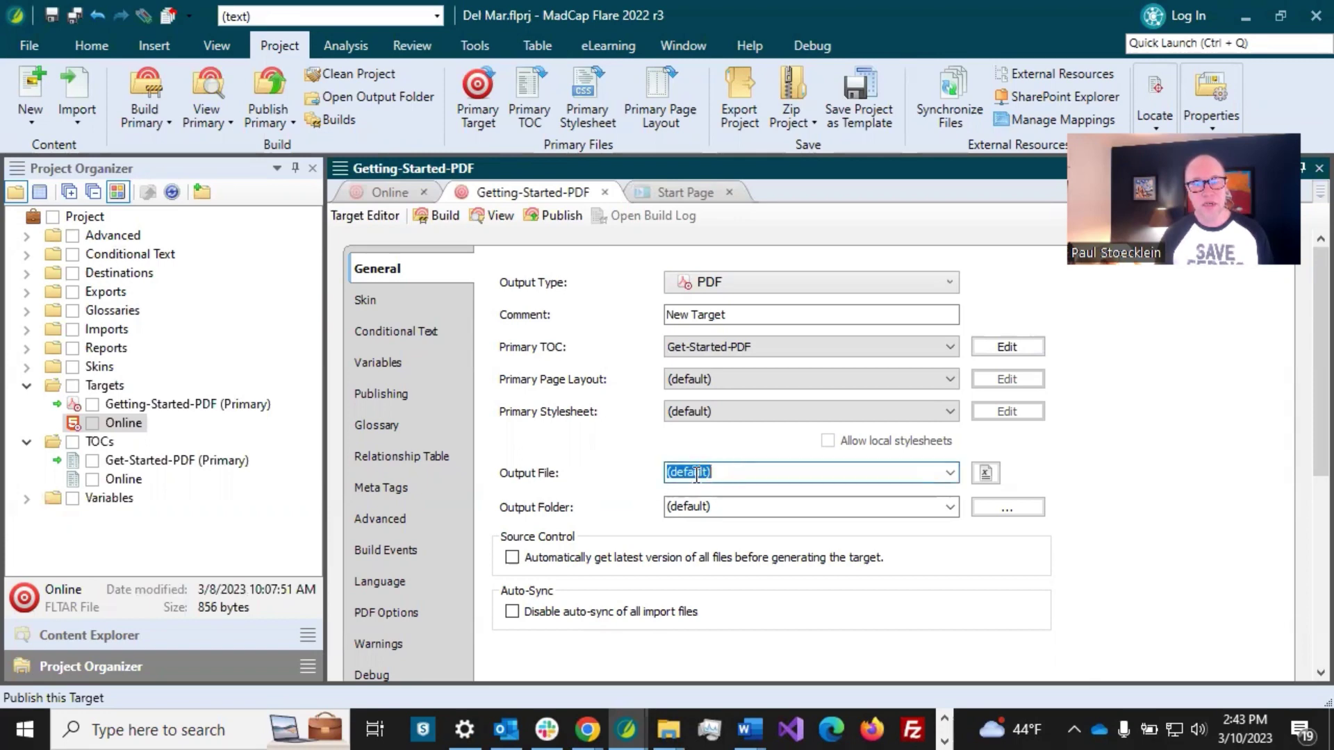
left_click(172, 408)
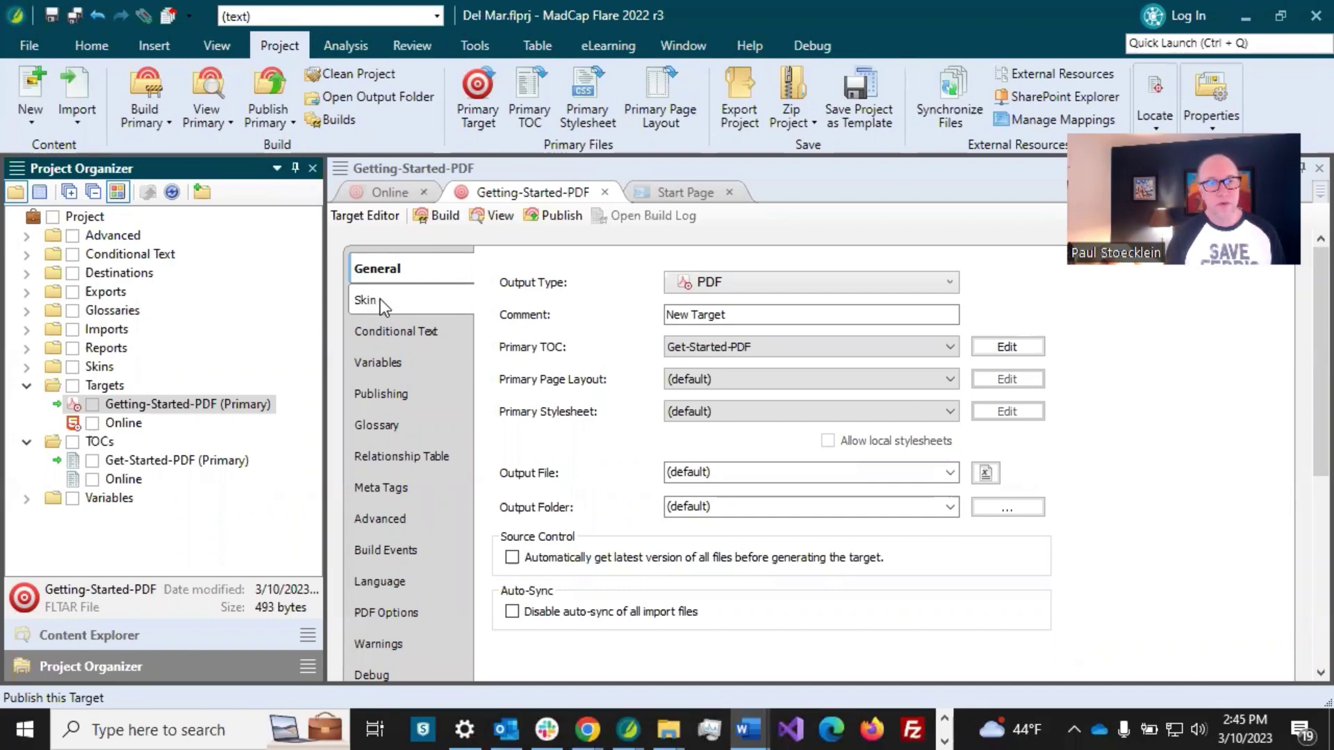
In Getting-Started-PDF's Conditional Text, include General.PrintOnly and exclude General.OnlineOnly, then save.
left_click(397, 330)
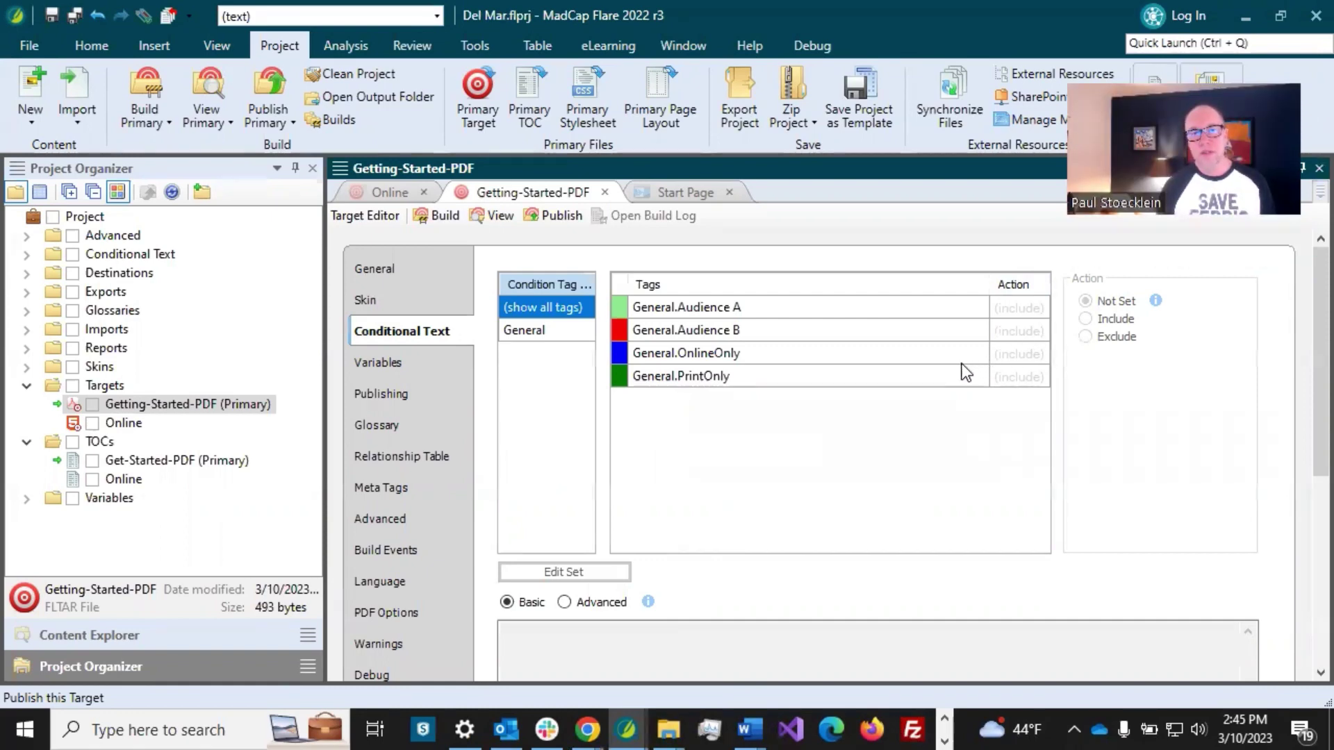
left_click(915, 379)
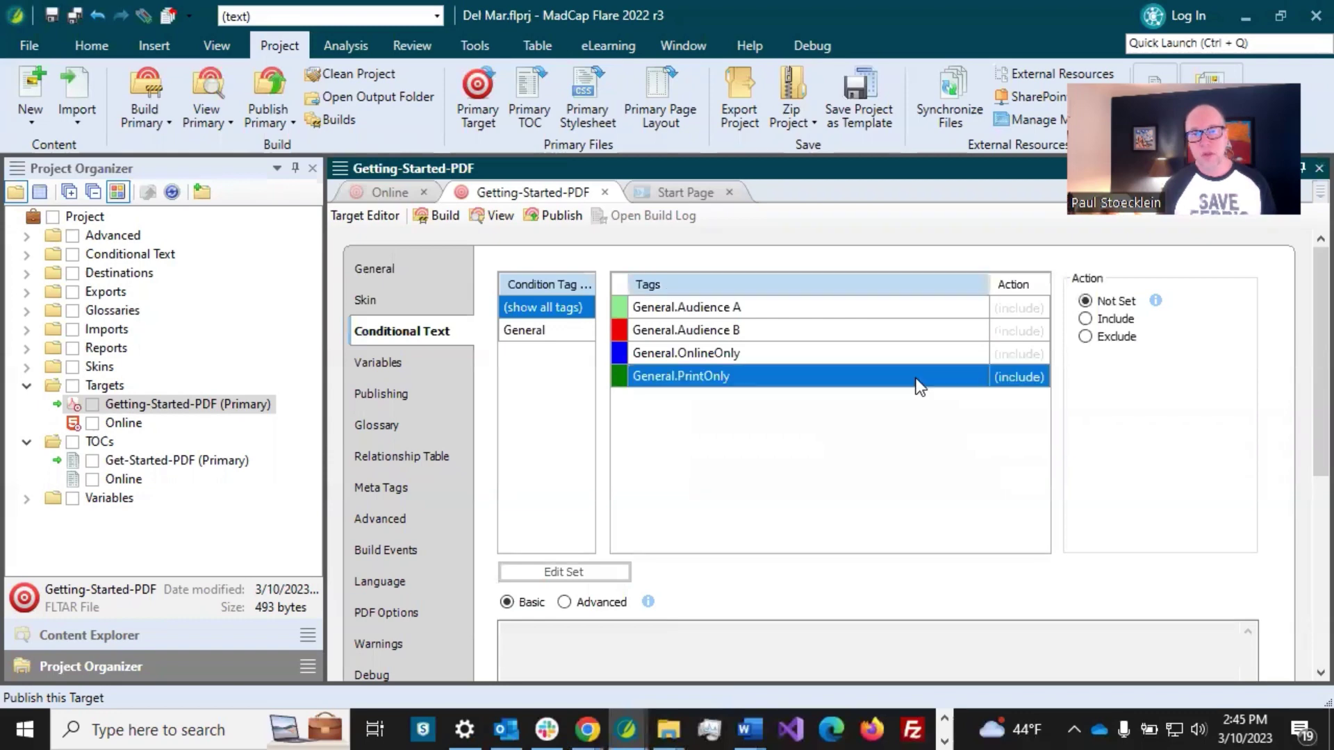
left_click(1086, 321)
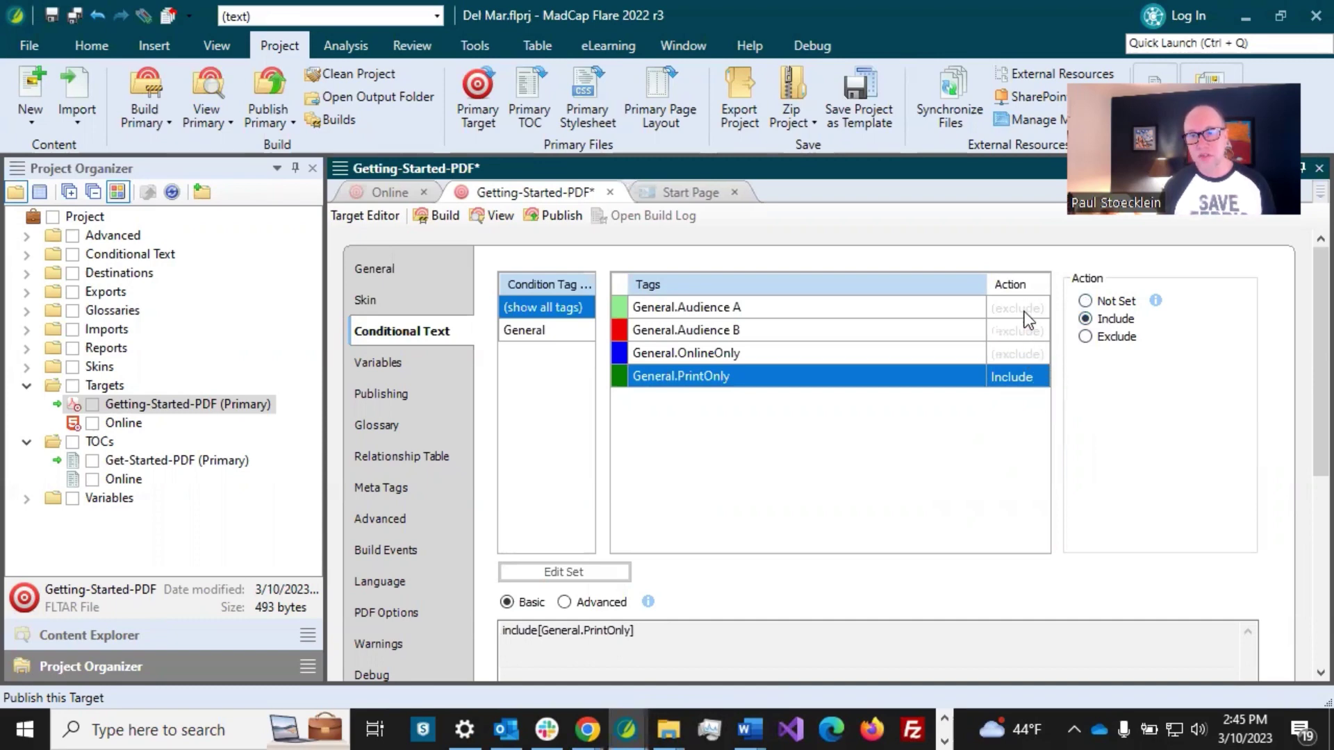
left_click(1022, 353)
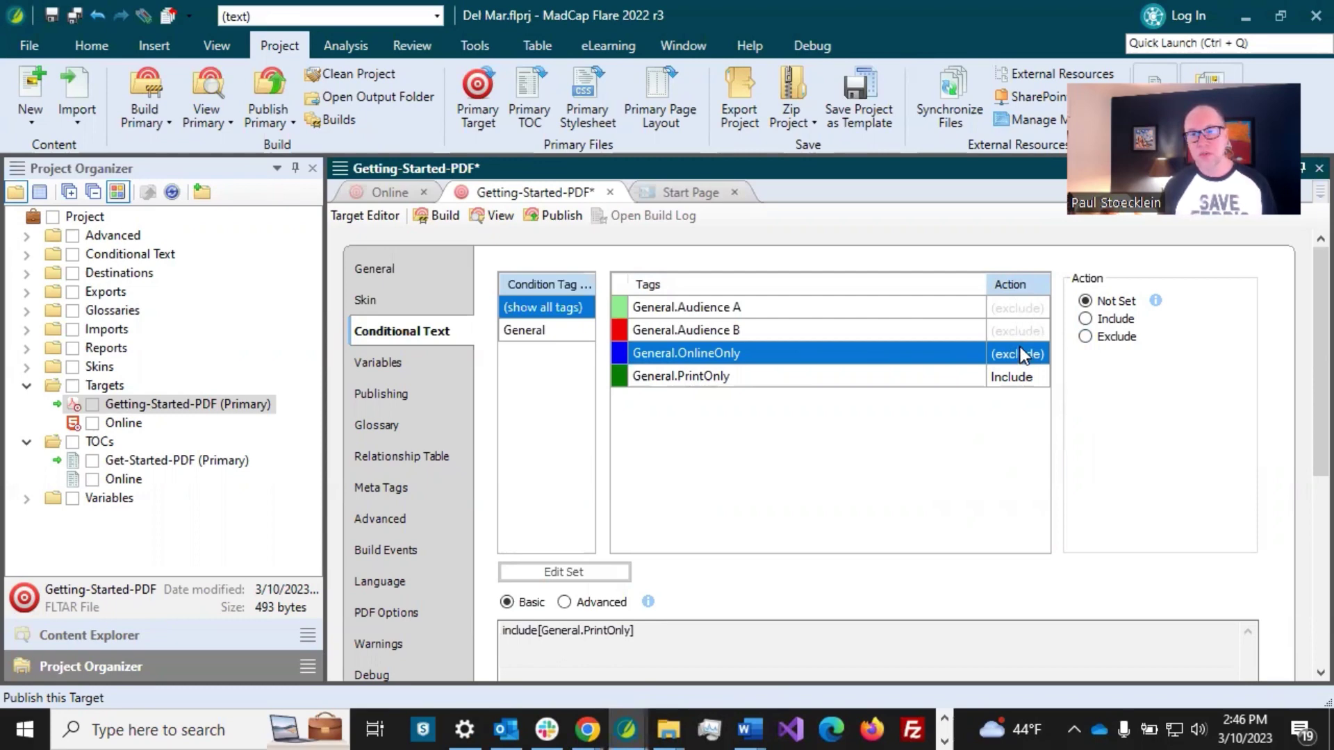
left_click(1087, 337)
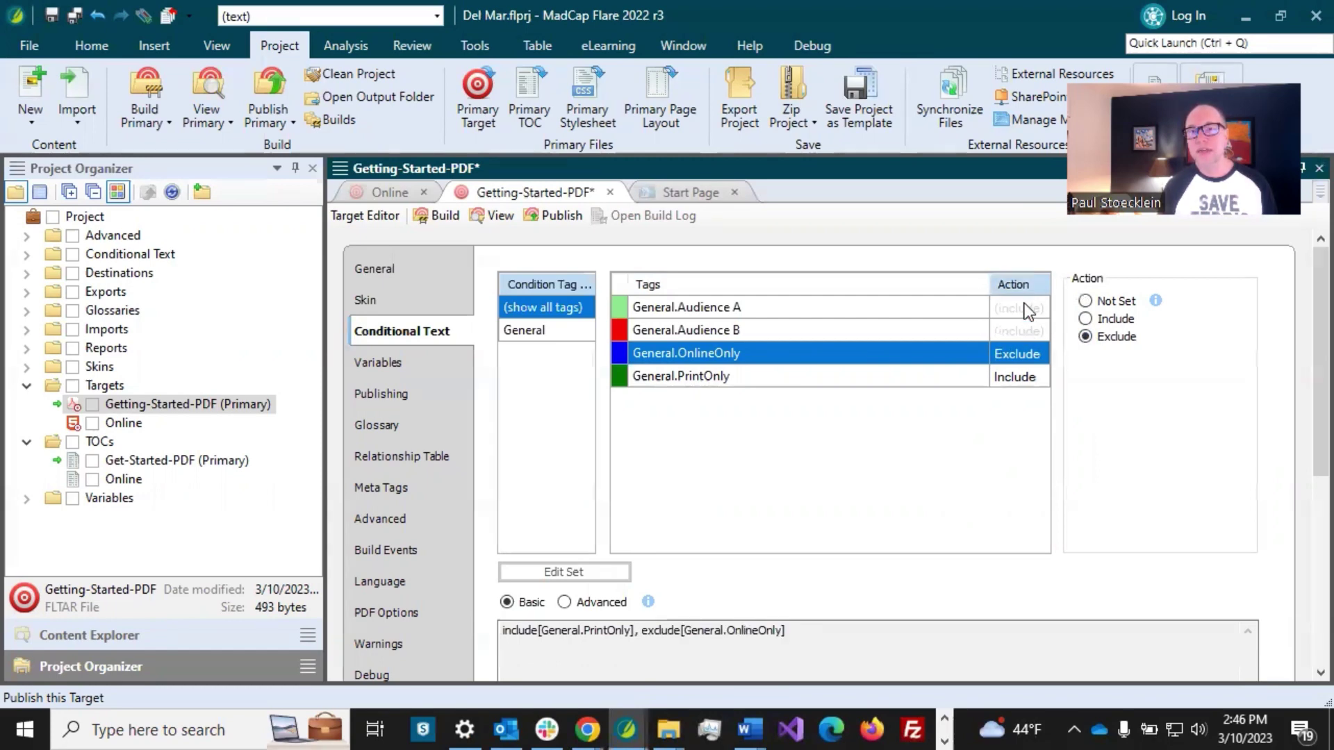
left_click(972, 380)
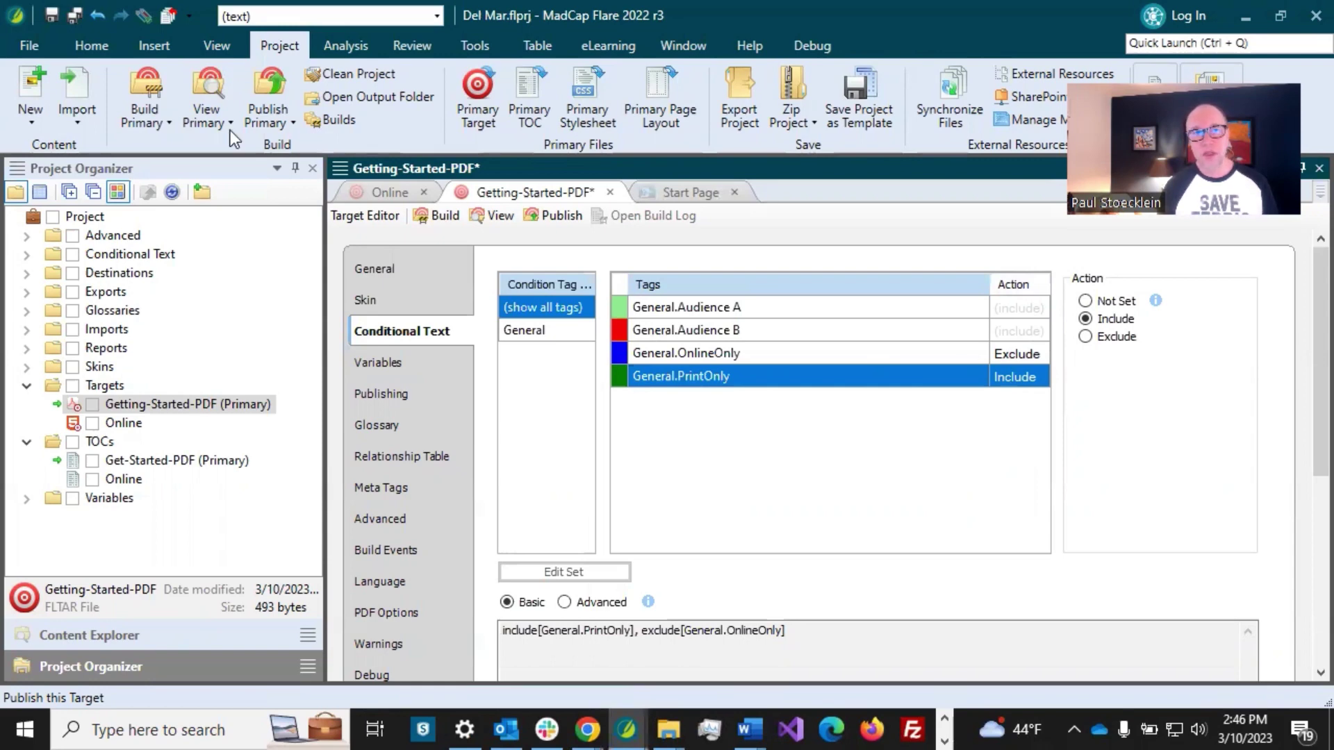
left_click(73, 16)
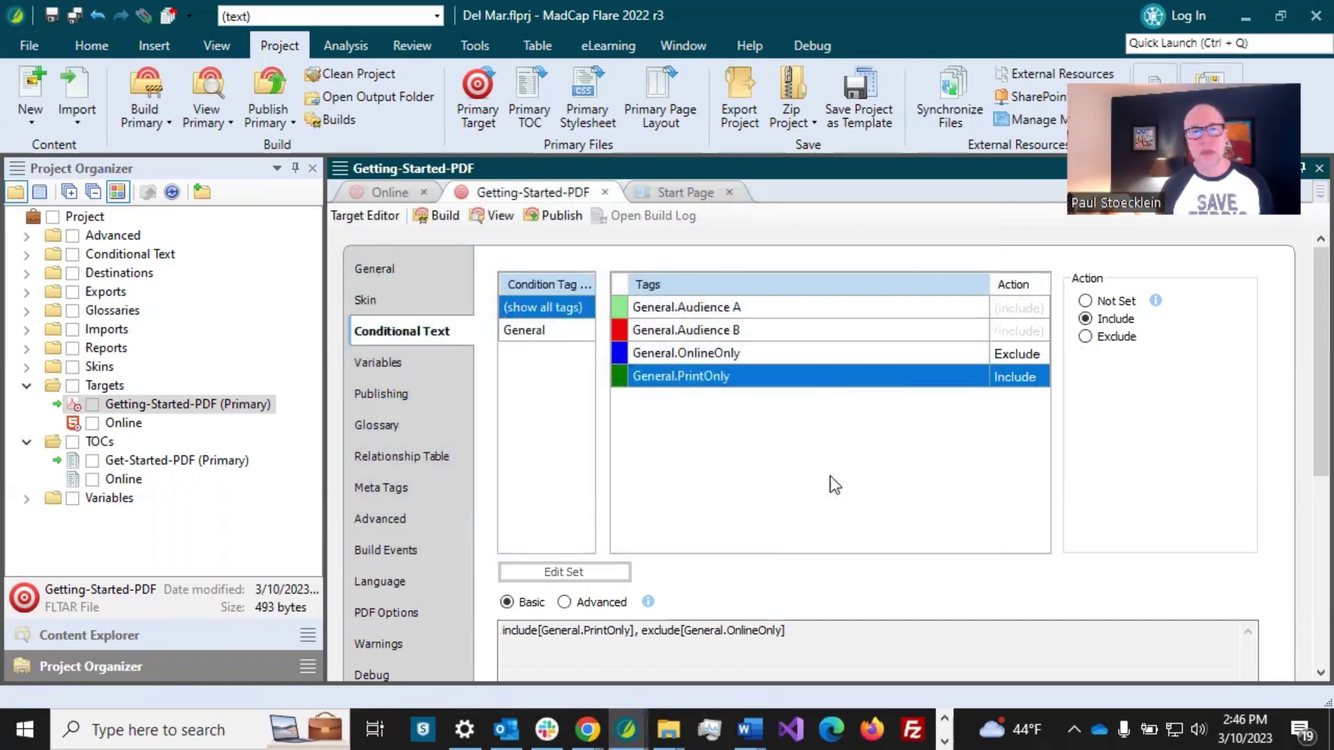
In the Online target's Conditional Text, exclude General.PrintOnly and include General.OnlineOnly, then save.
left_click(375, 192)
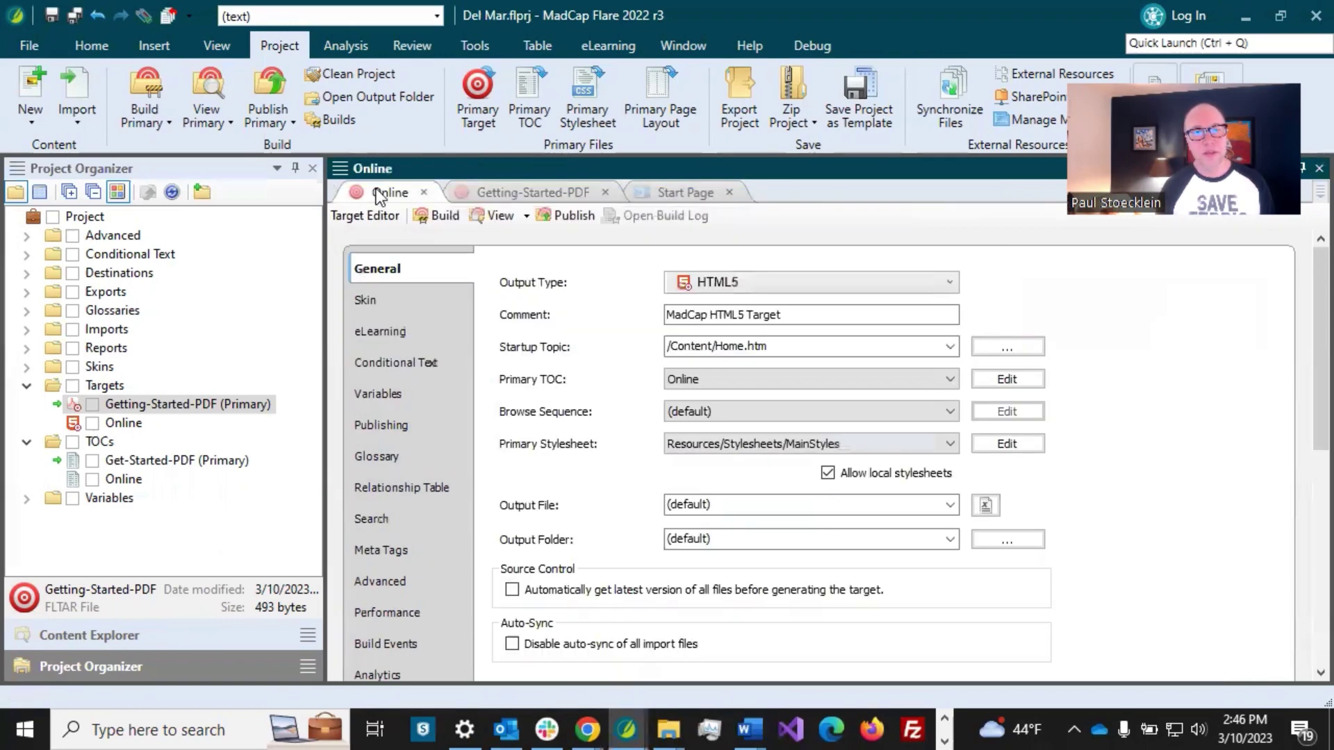
left_click(379, 366)
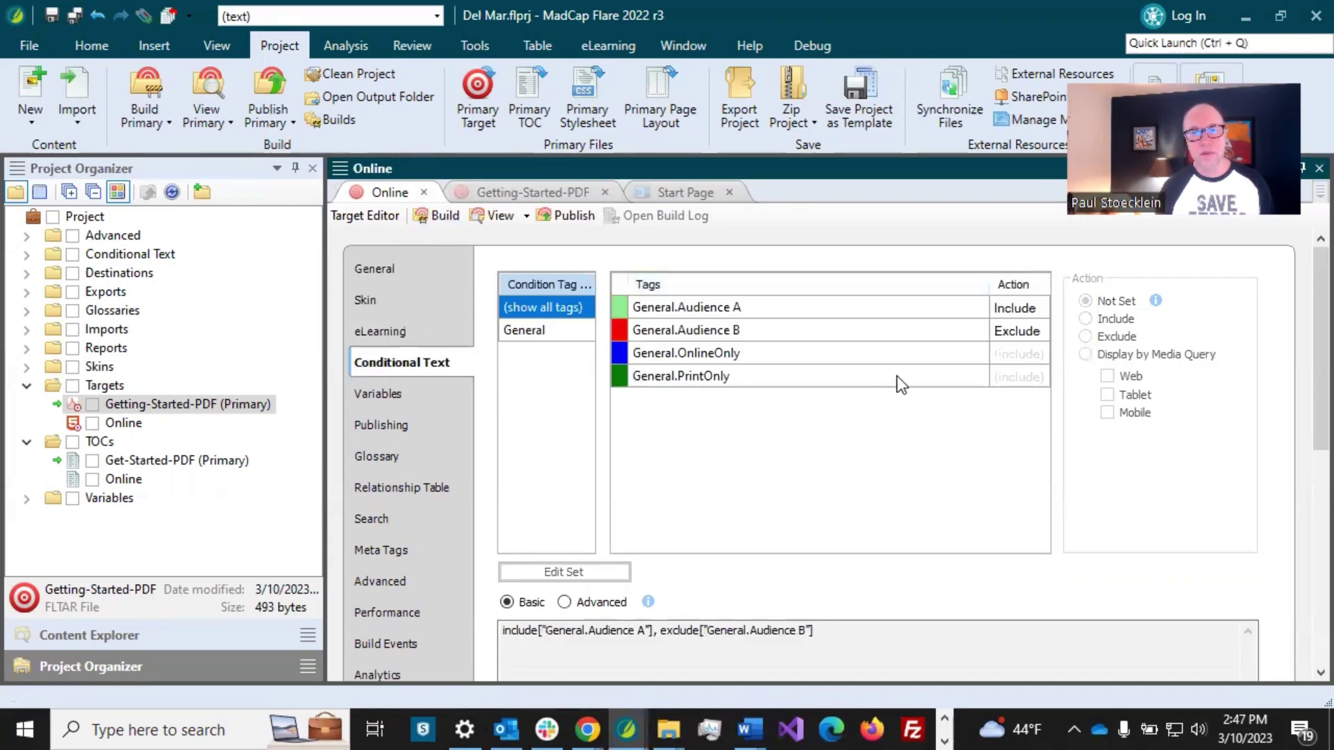
left_click(715, 376)
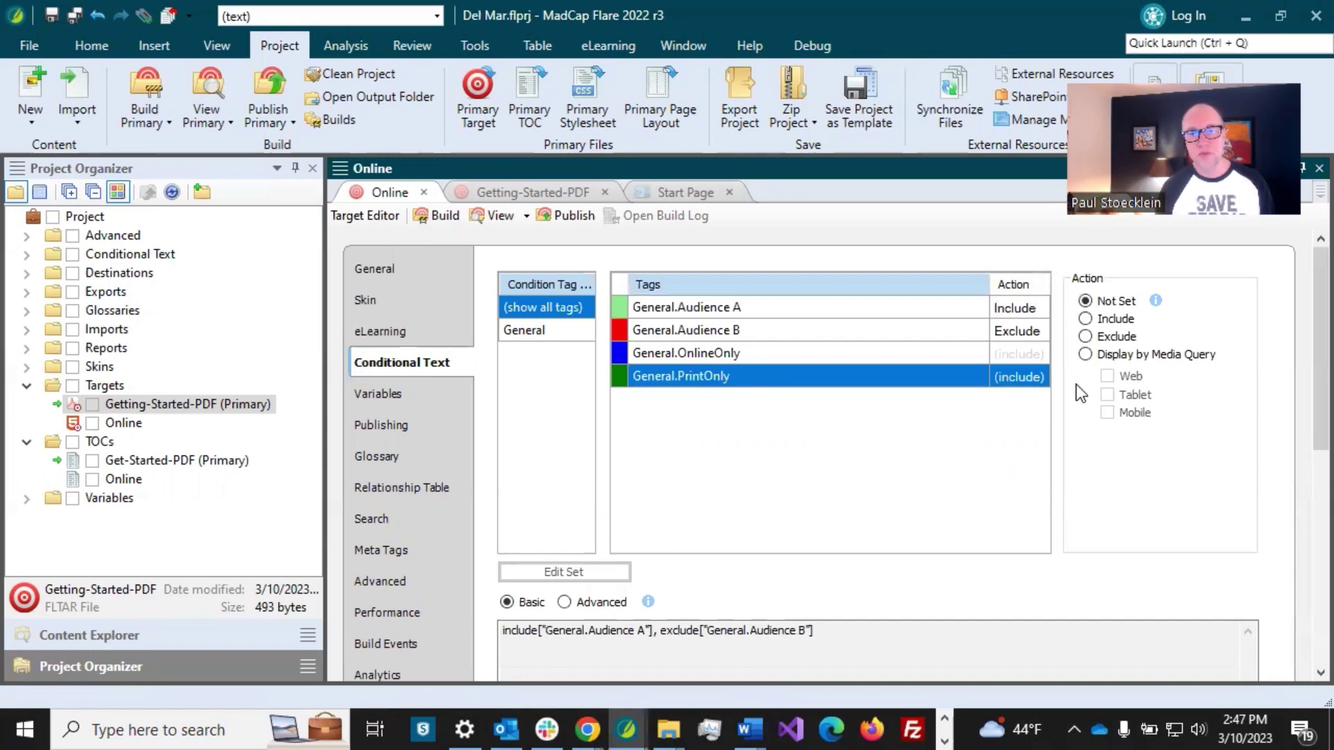
left_click(1104, 336)
left_click(1041, 354)
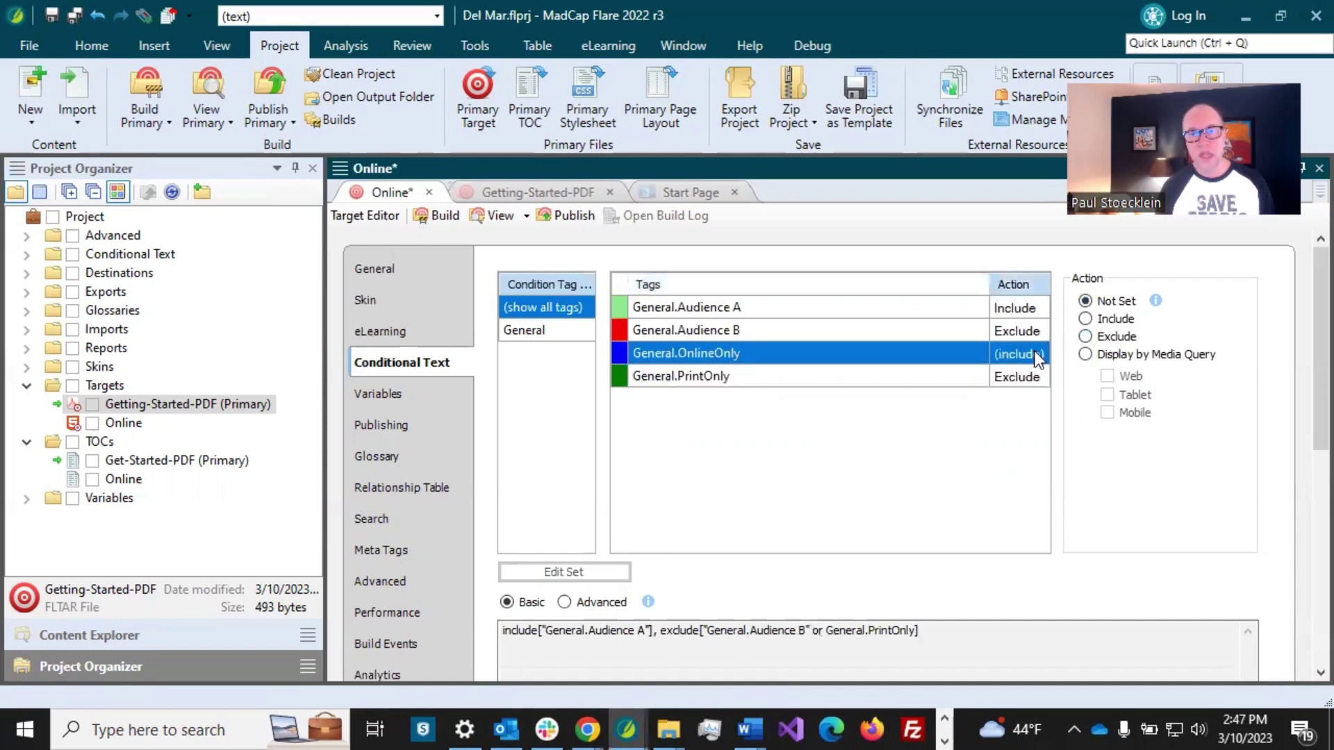
left_click(1085, 319)
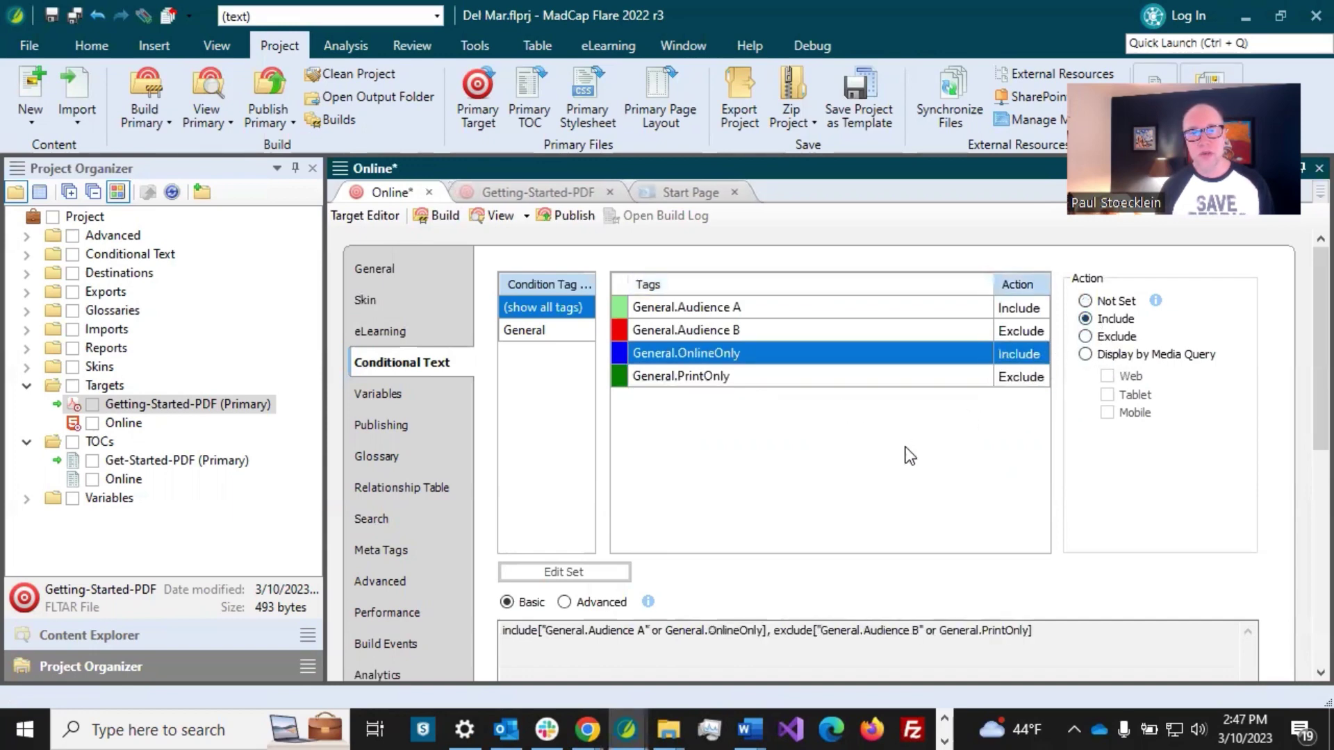
left_click(80, 17)
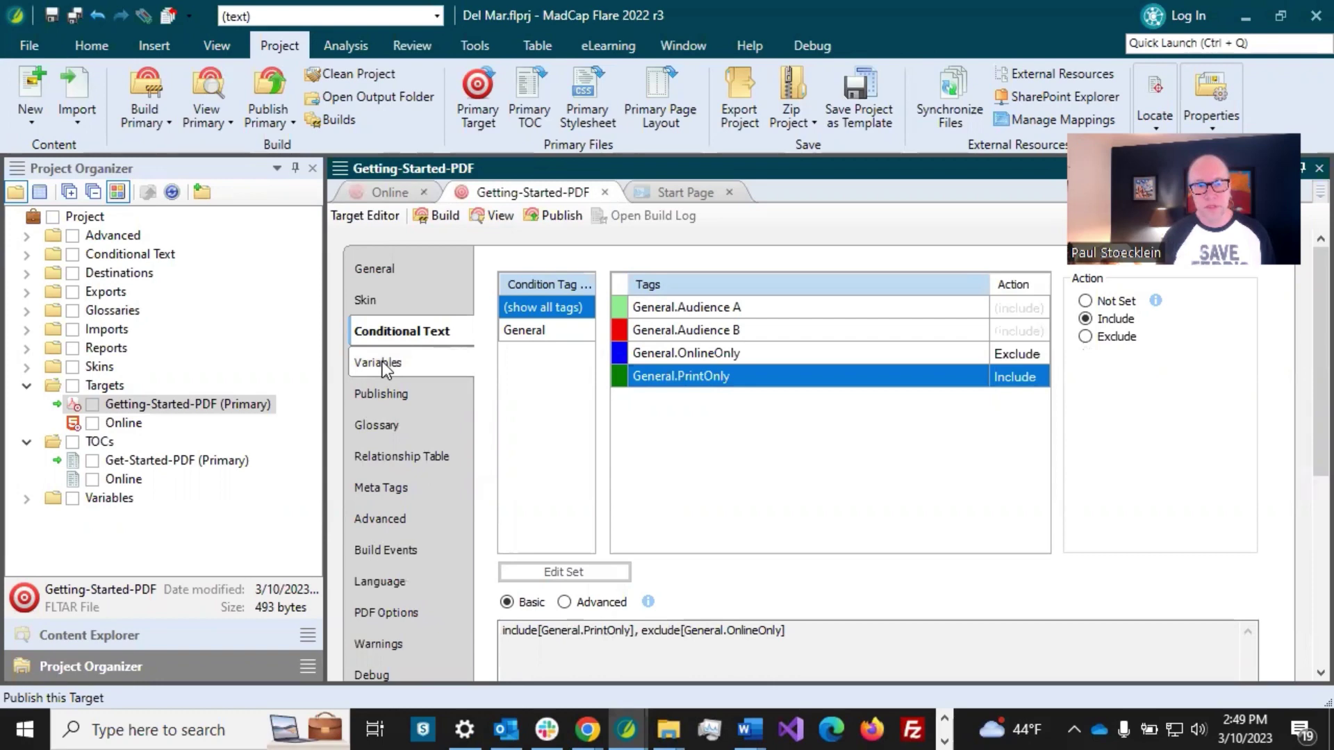
Show the target's Variables tab and open the General variable set from Project Organizer.
left_click(383, 363)
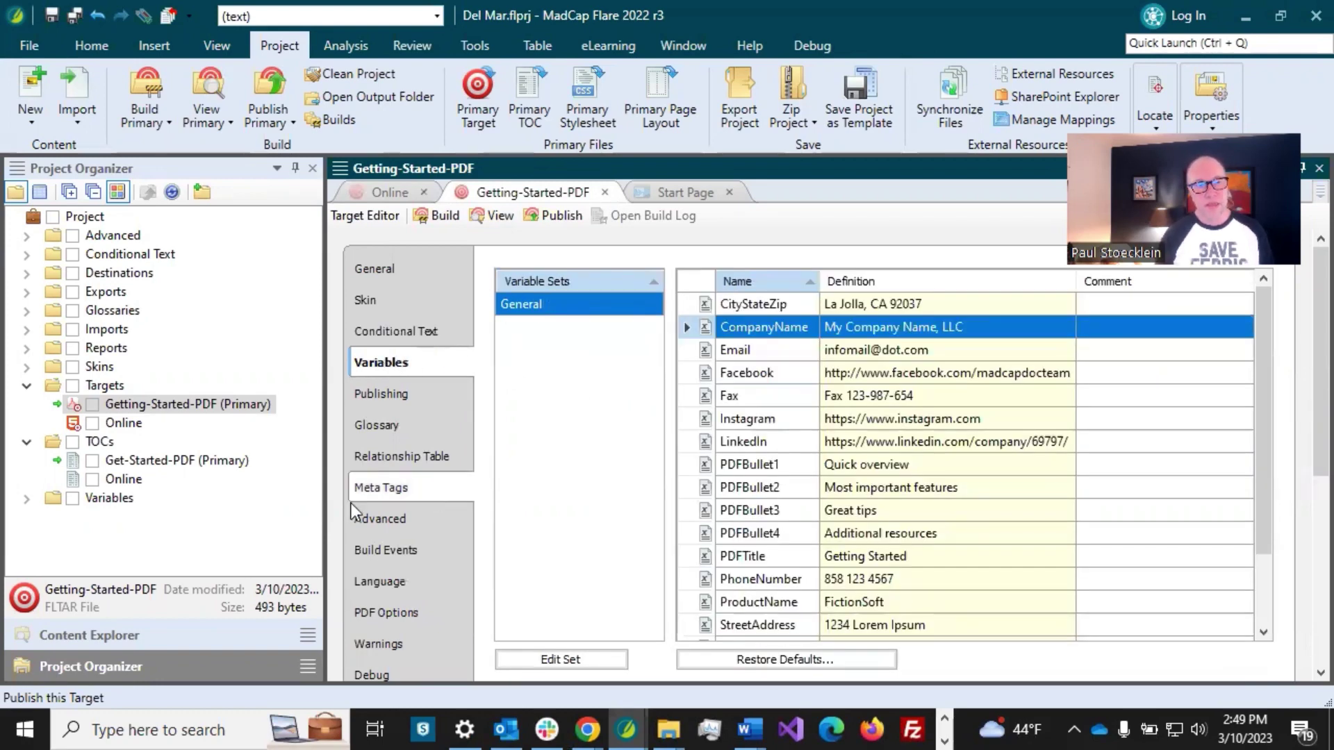
double_click(107, 499)
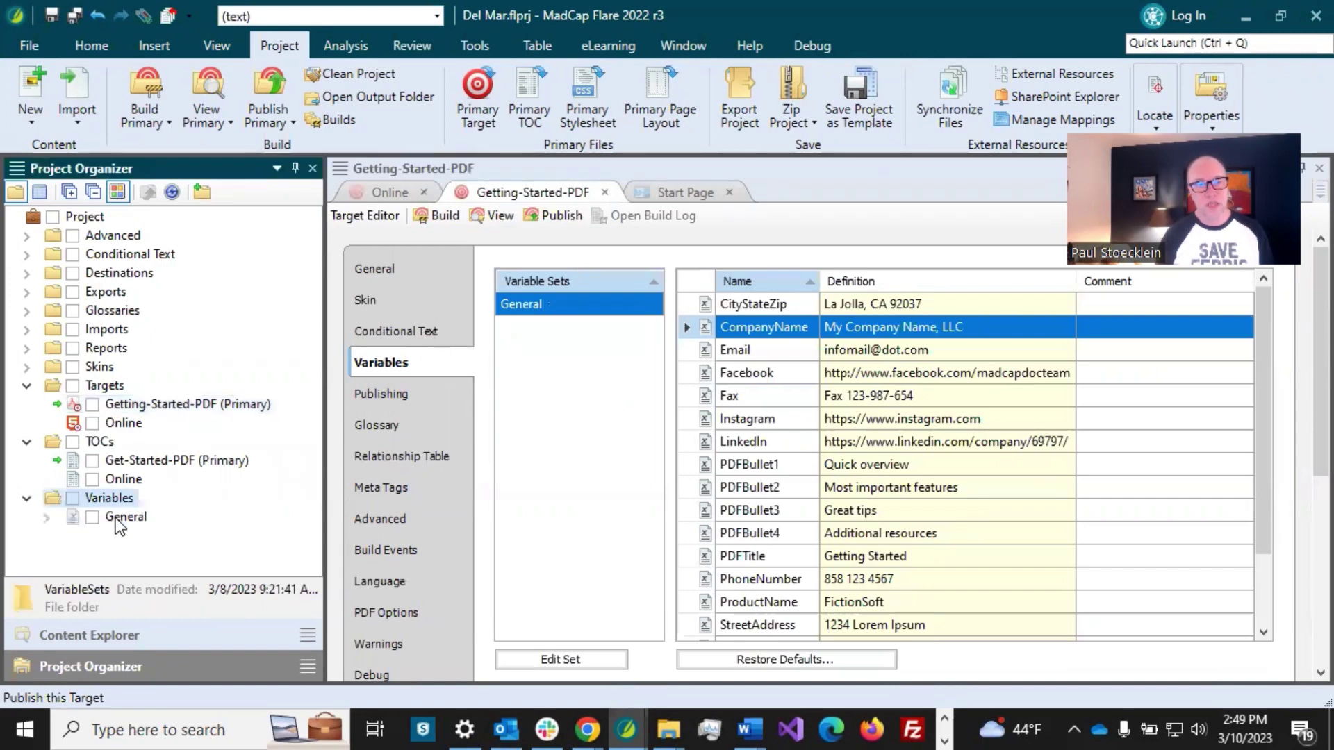
double_click(117, 521)
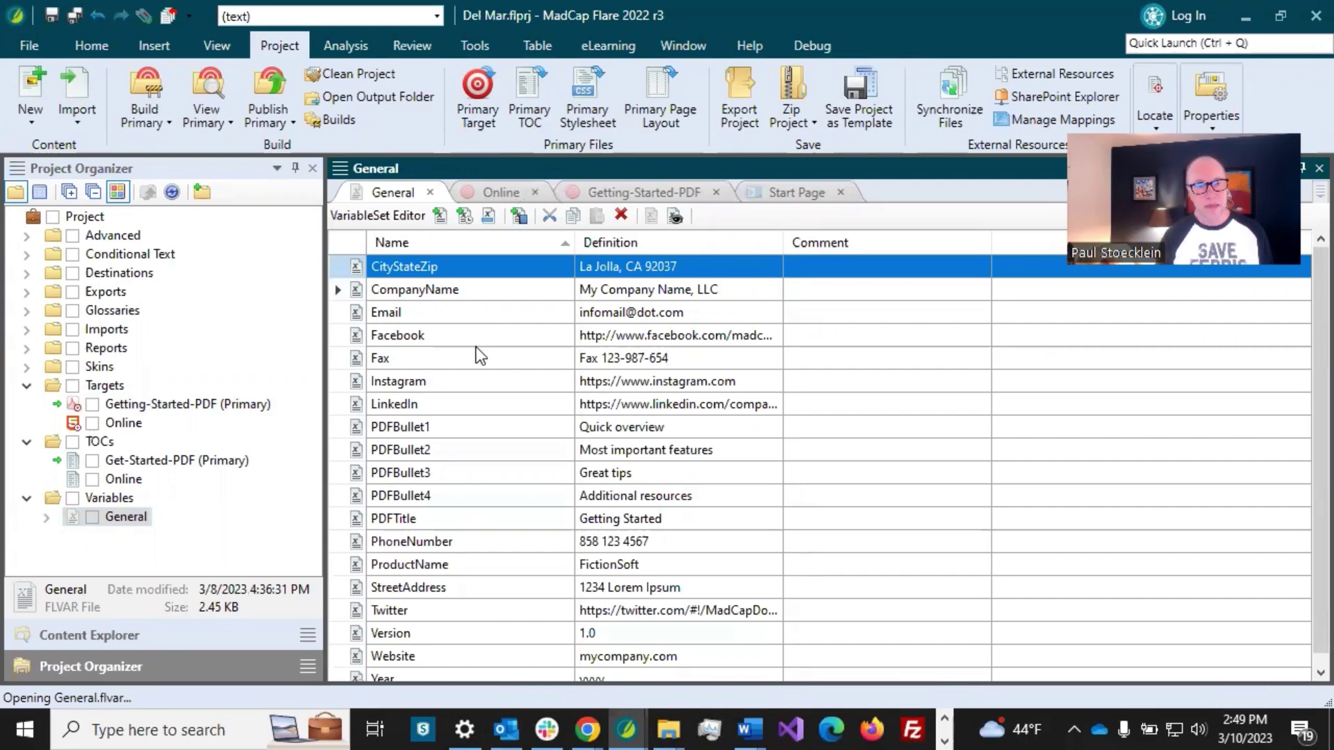
Review the PDFBullet1, PDFTitle and Version variables in the General variable set.
left_click(425, 426)
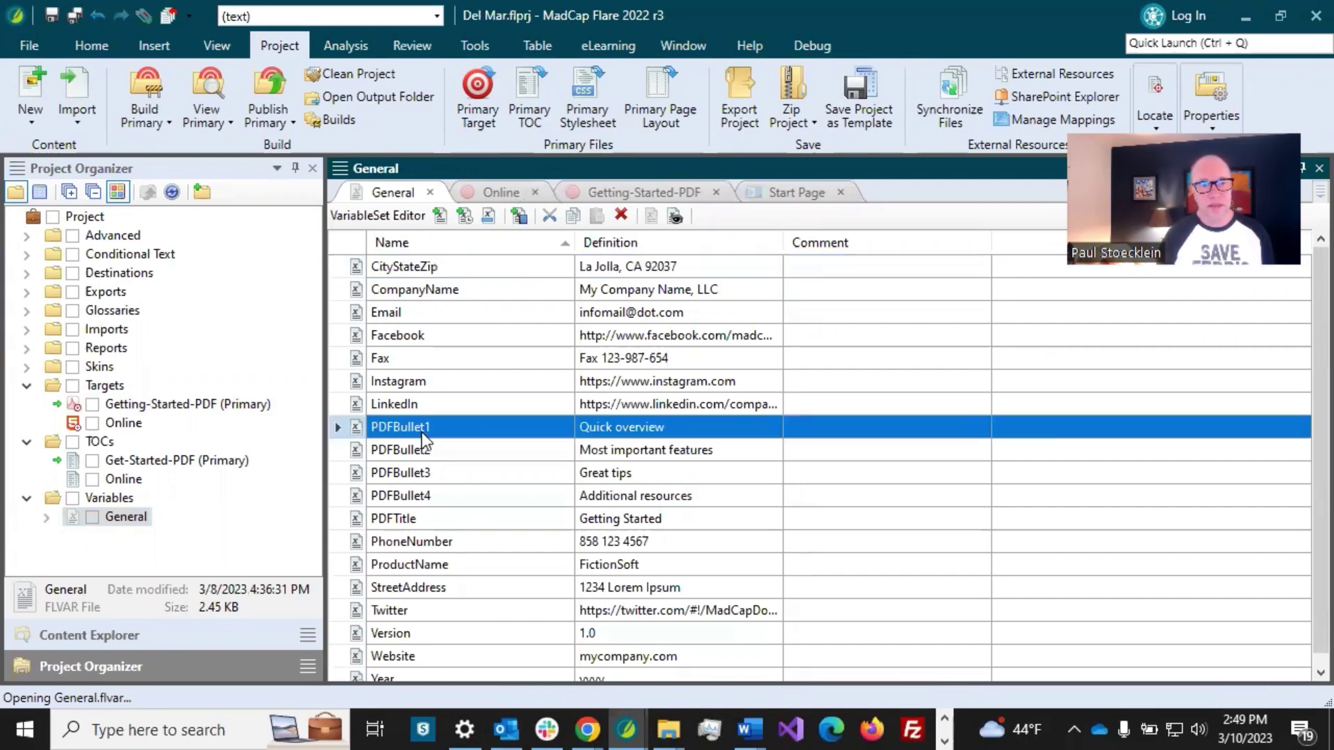
left_click(430, 518)
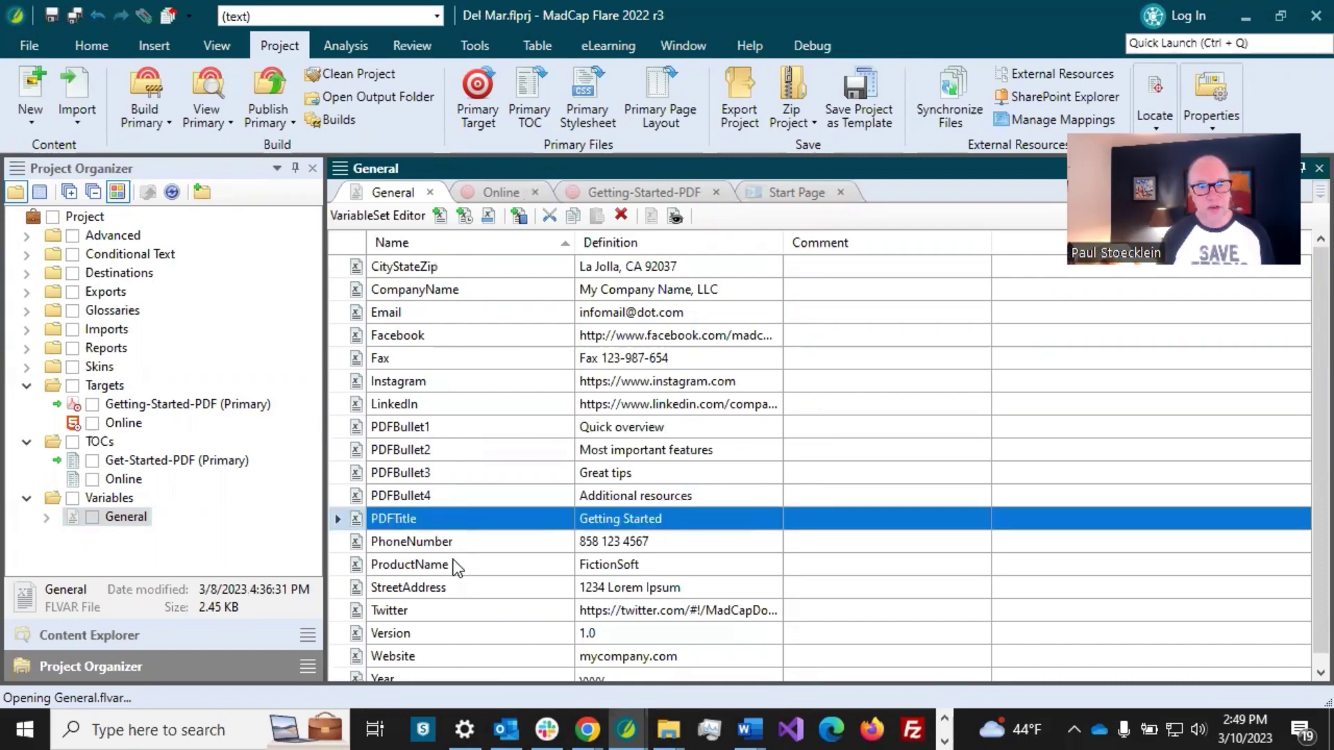
scroll(454, 559, "down", 1)
left_click(403, 606)
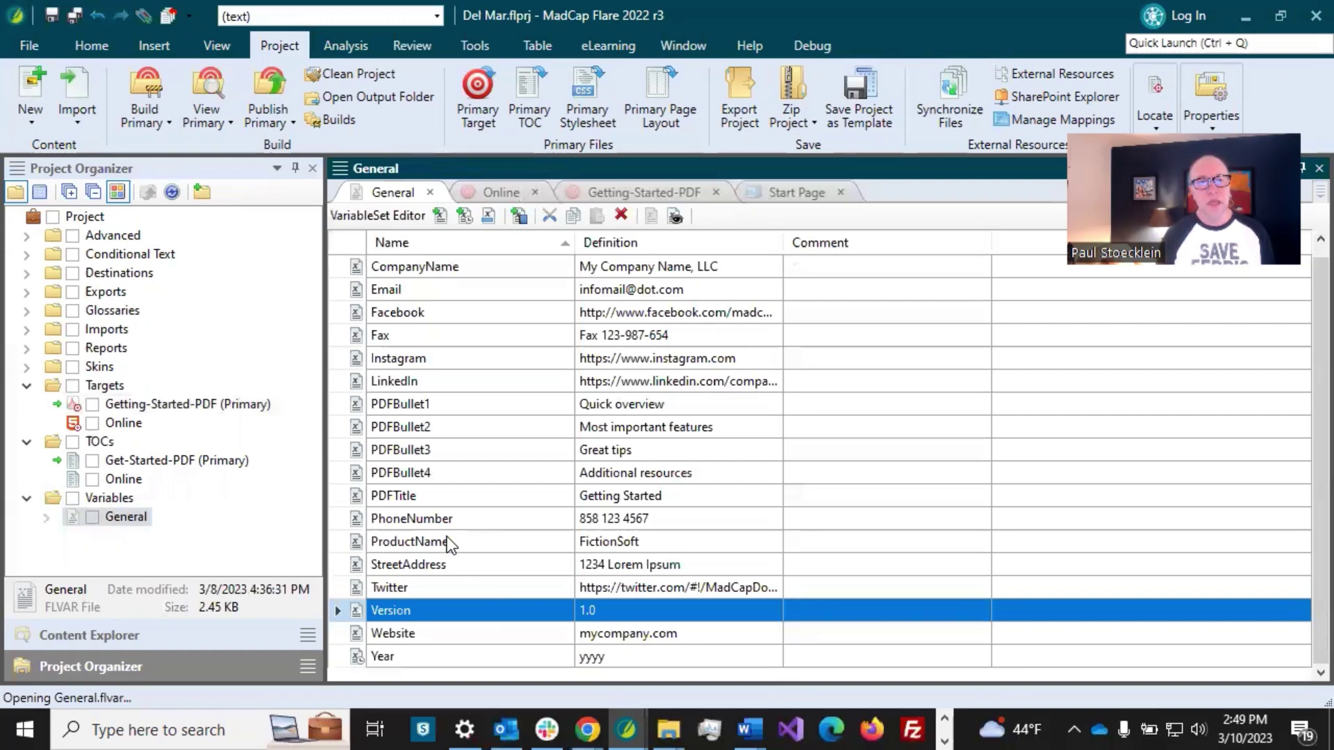
scroll(450, 545, "up", 1)
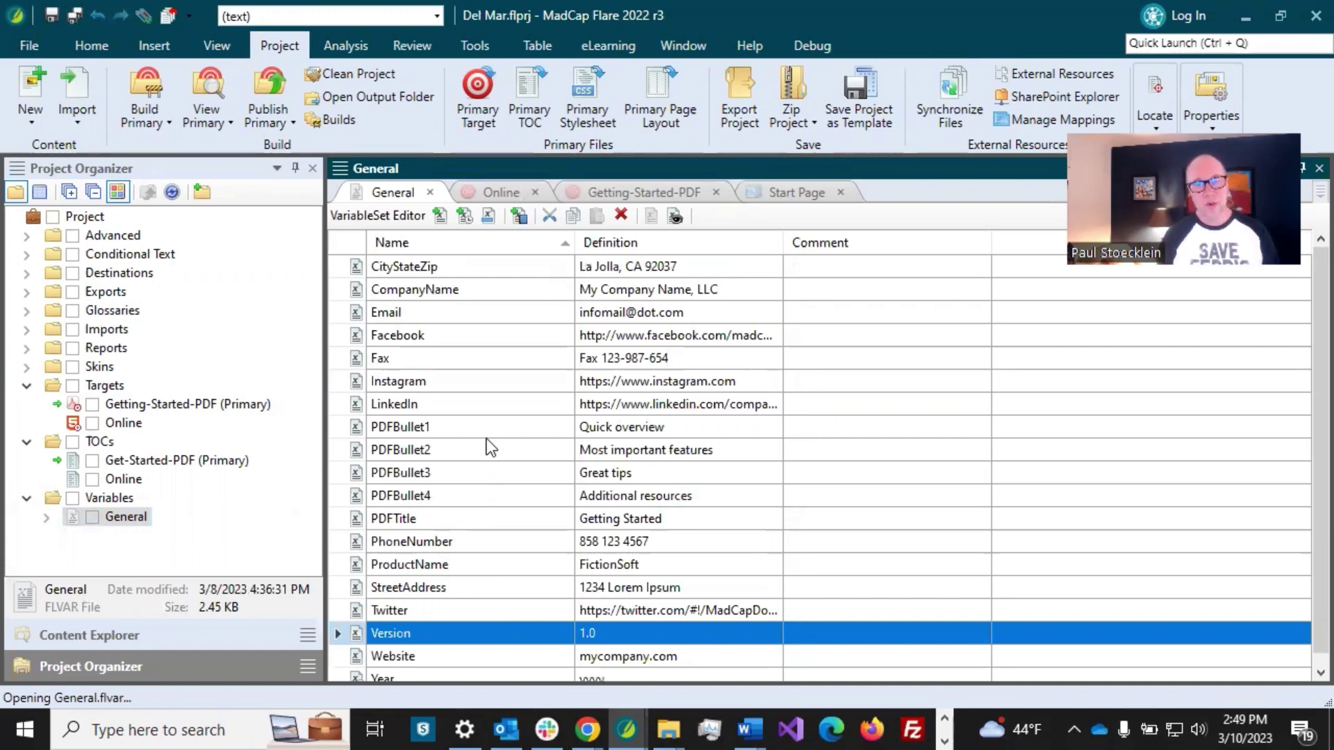
In Getting-Started-PDF's Variables grid, review PDFTitle, PDFBullet1 through PDFBullet4, and Version.
left_click(625, 196)
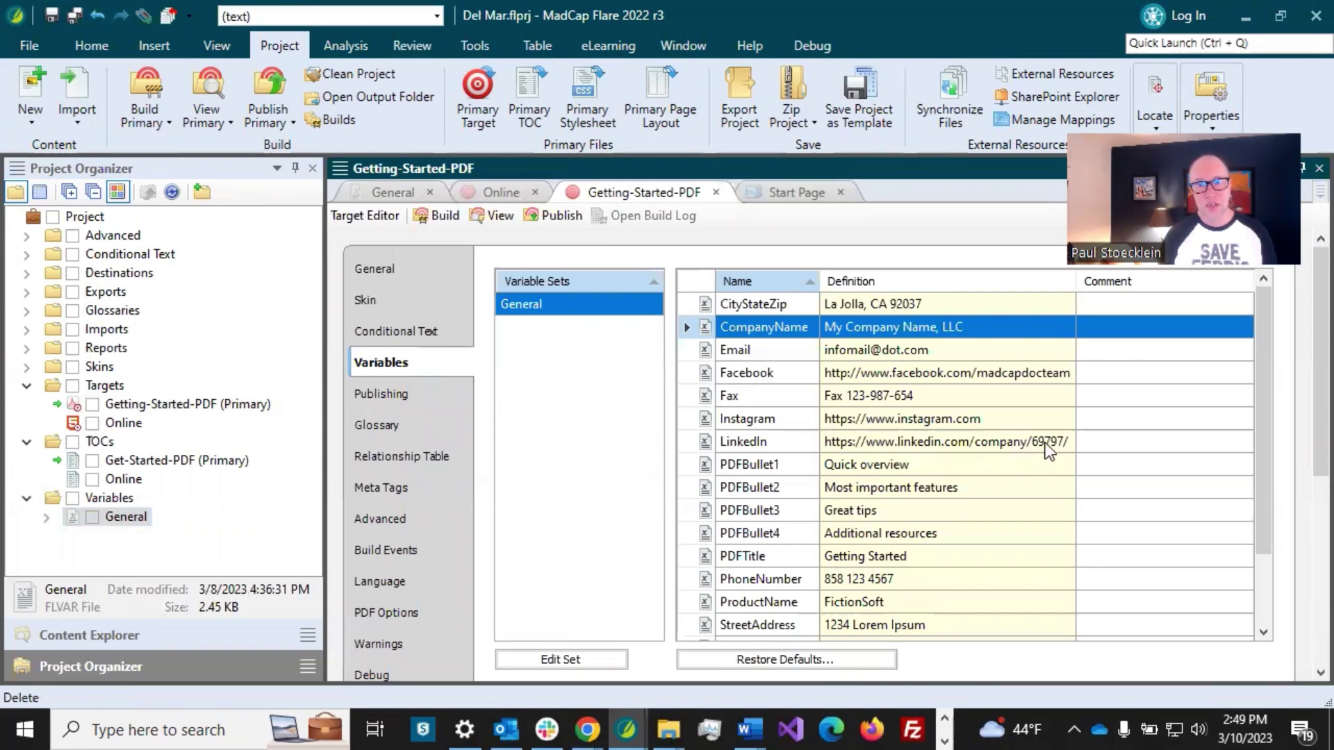
left_click(858, 557)
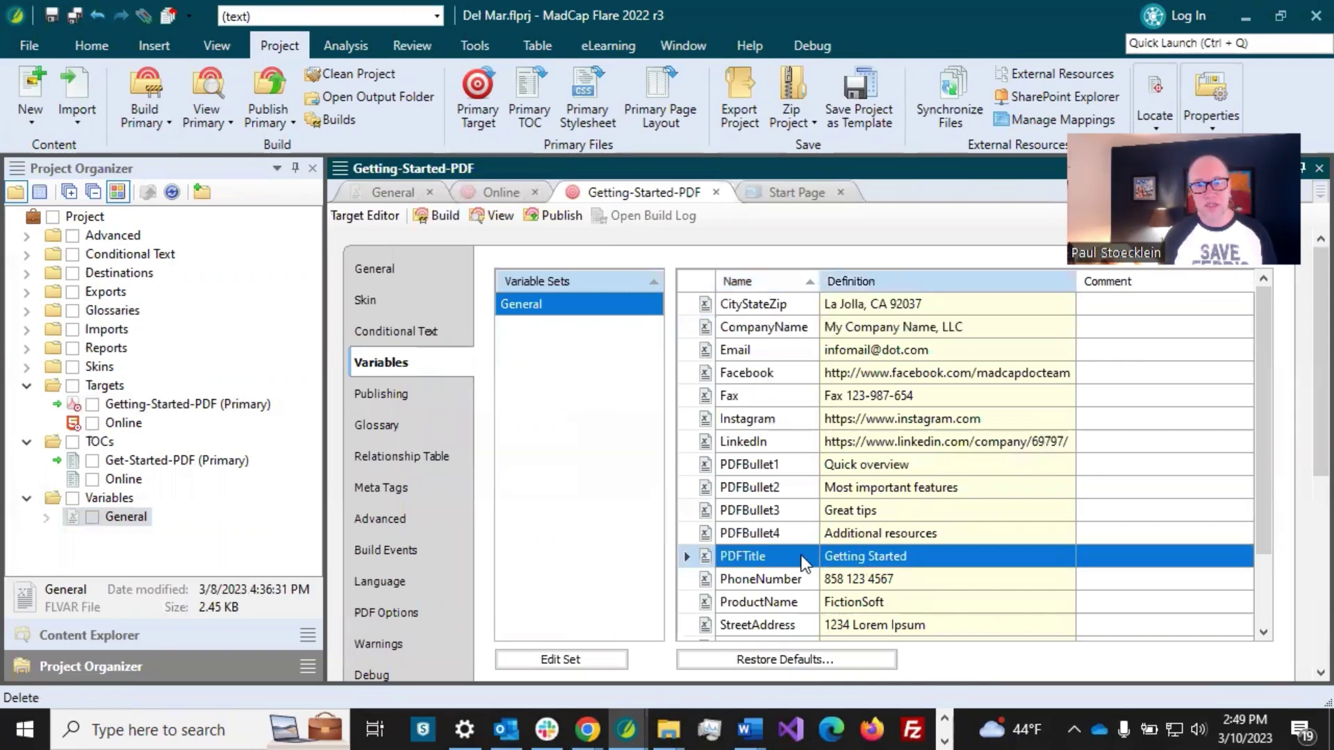
left_click(763, 533)
left_click(770, 555)
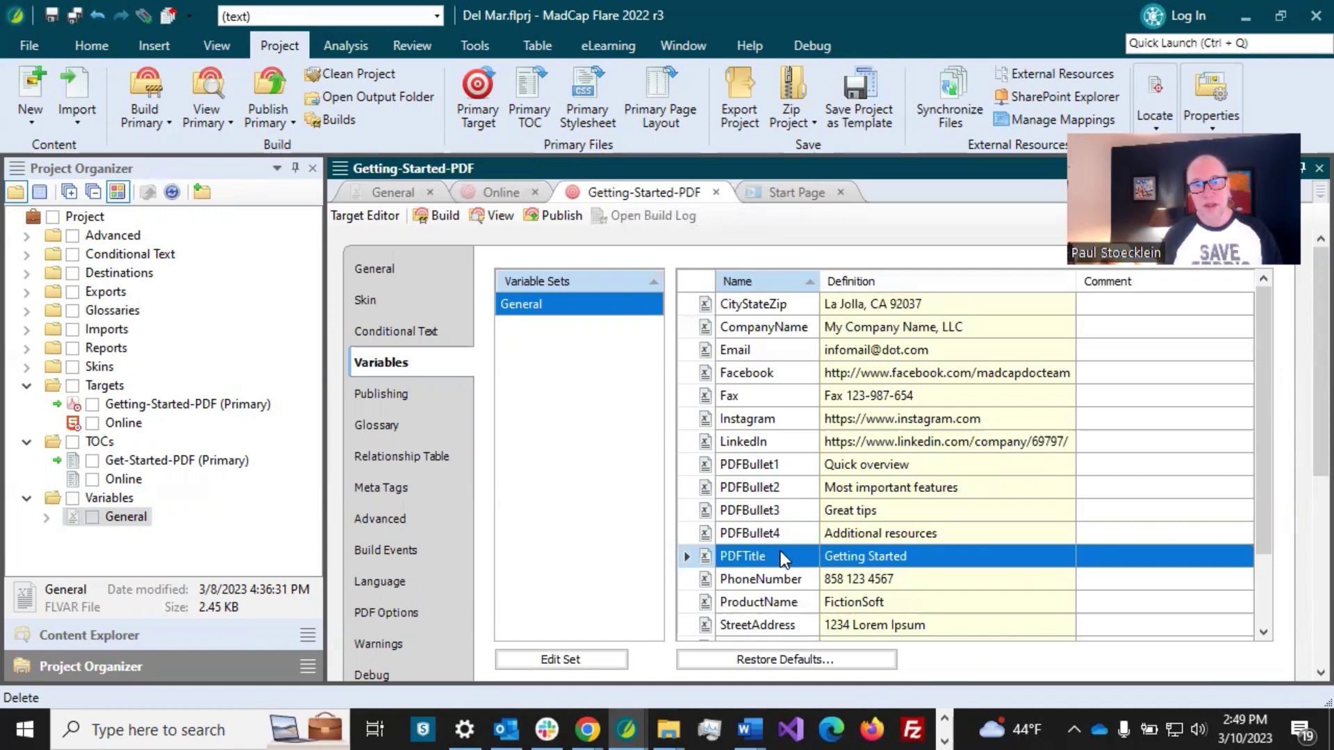
left_click(847, 466)
left_click(851, 487)
left_click(856, 510)
left_click(858, 533)
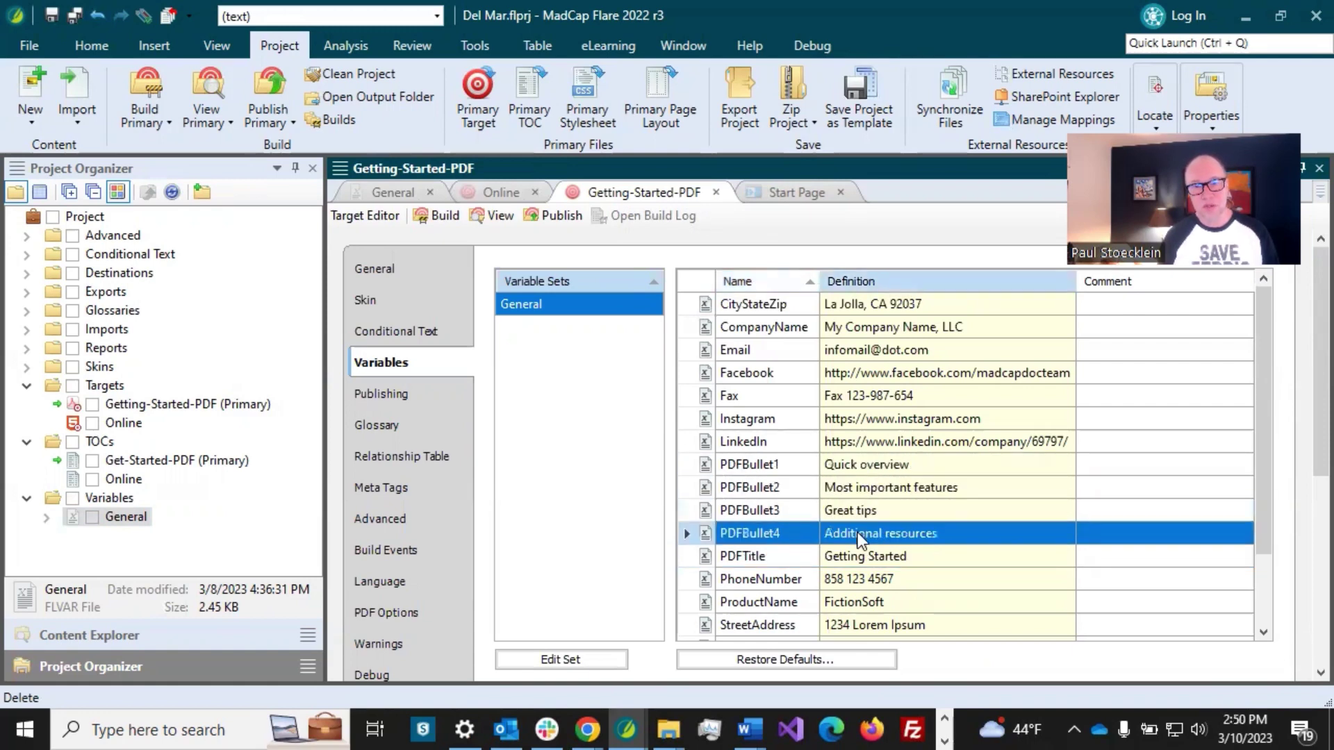
left_click(777, 468)
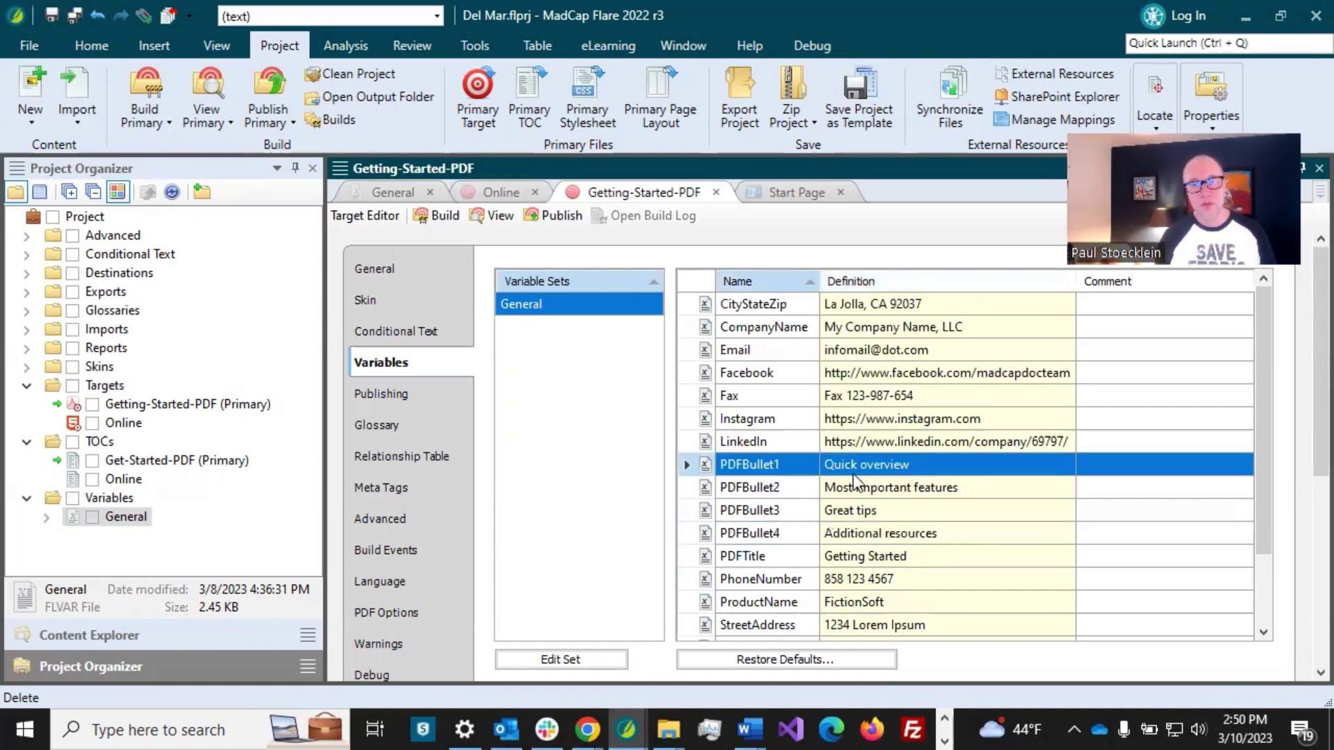
scroll(791, 477, "down", 2)
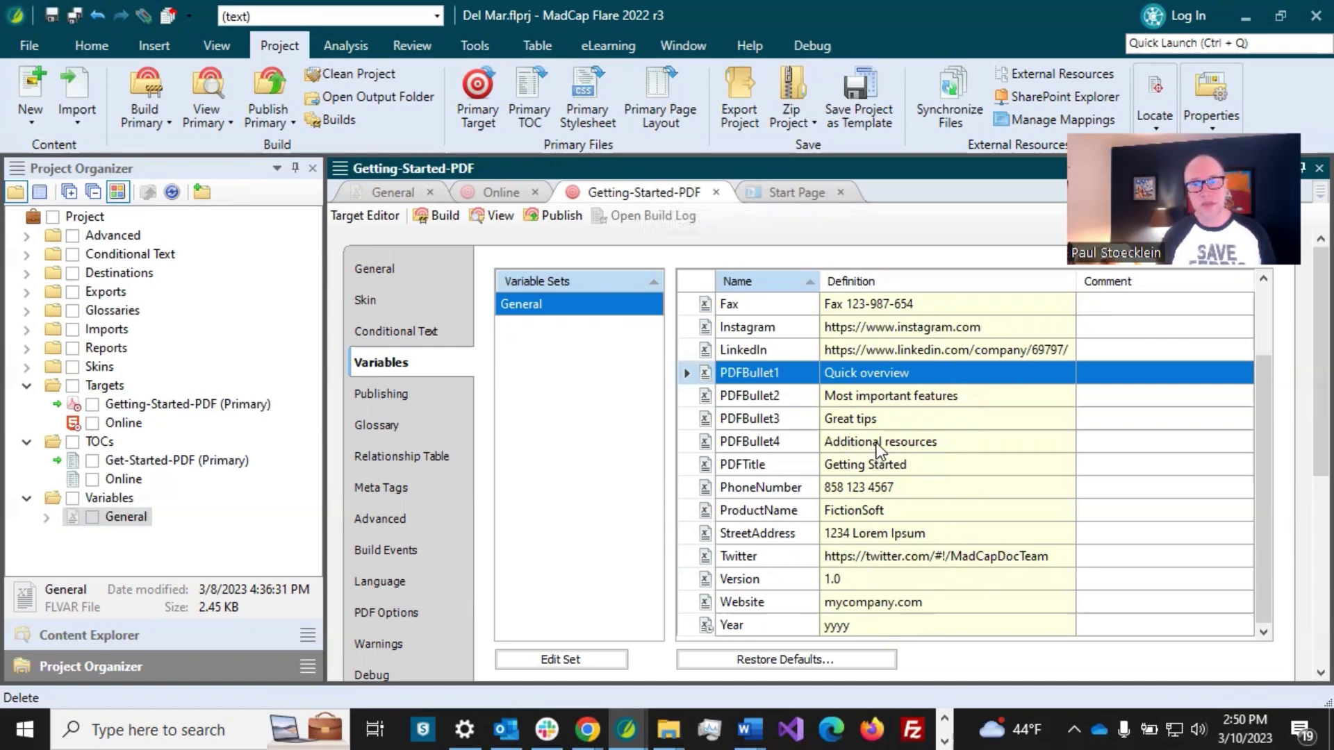
left_click(792, 581)
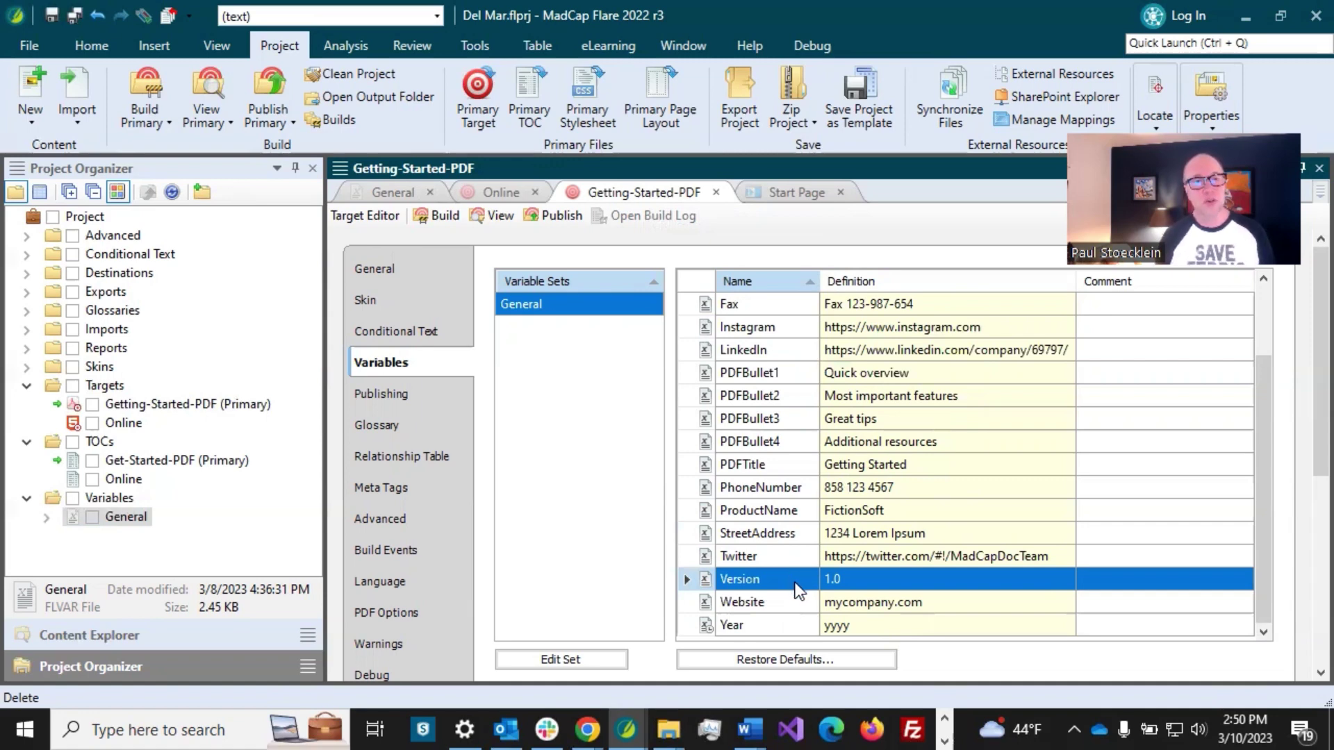
left_click(391, 193)
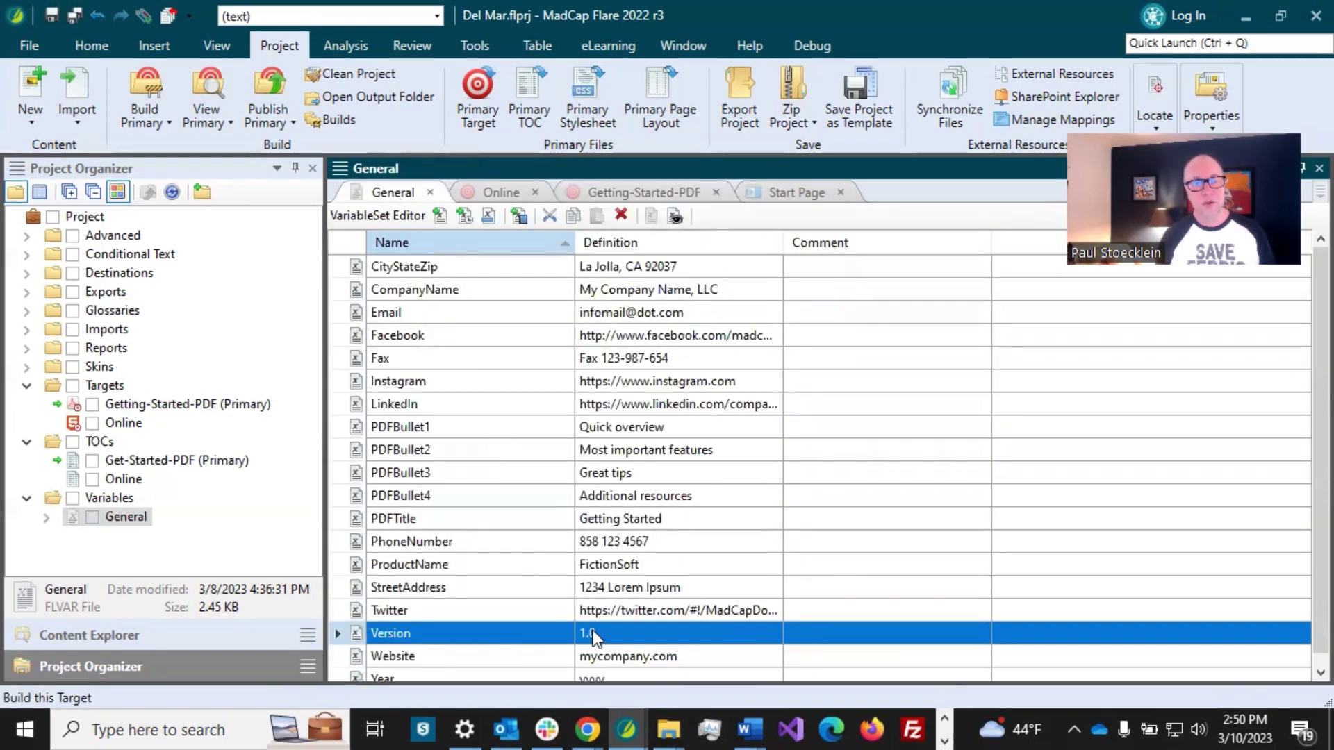
left_click(633, 192)
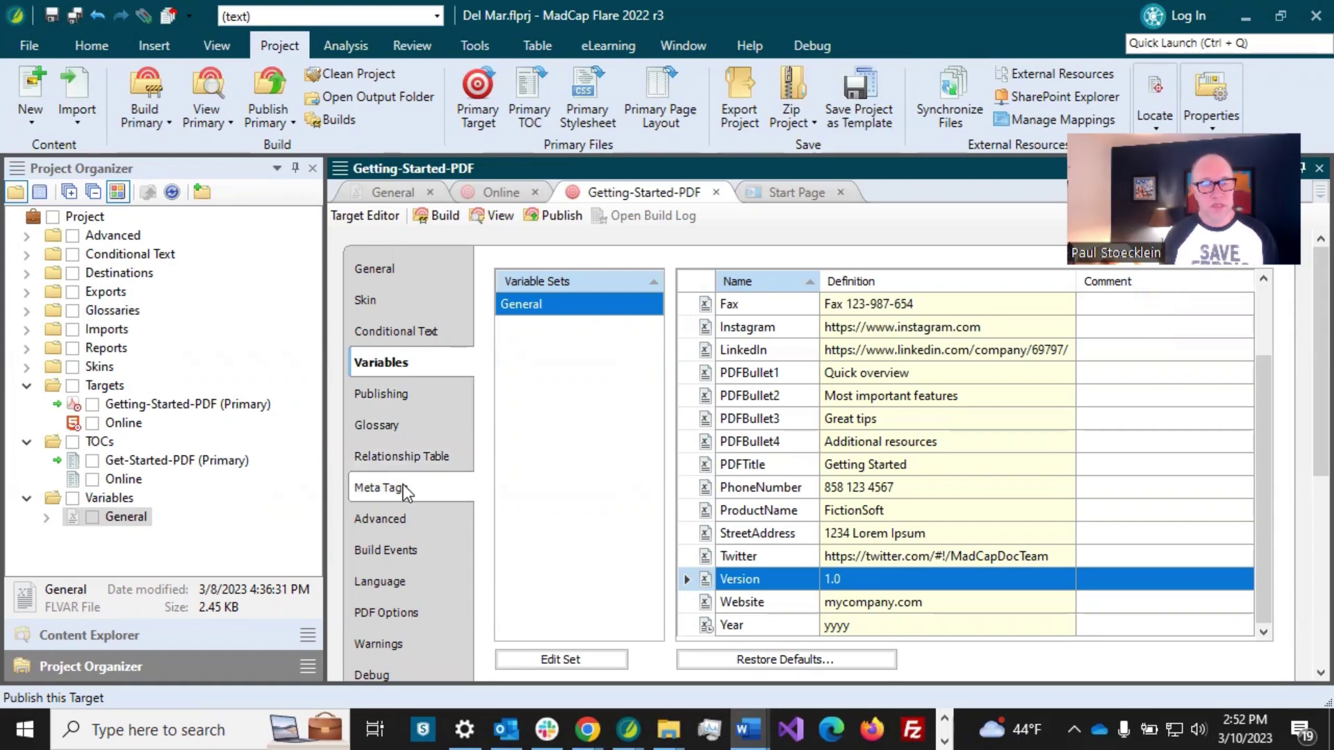
left_click(408, 521)
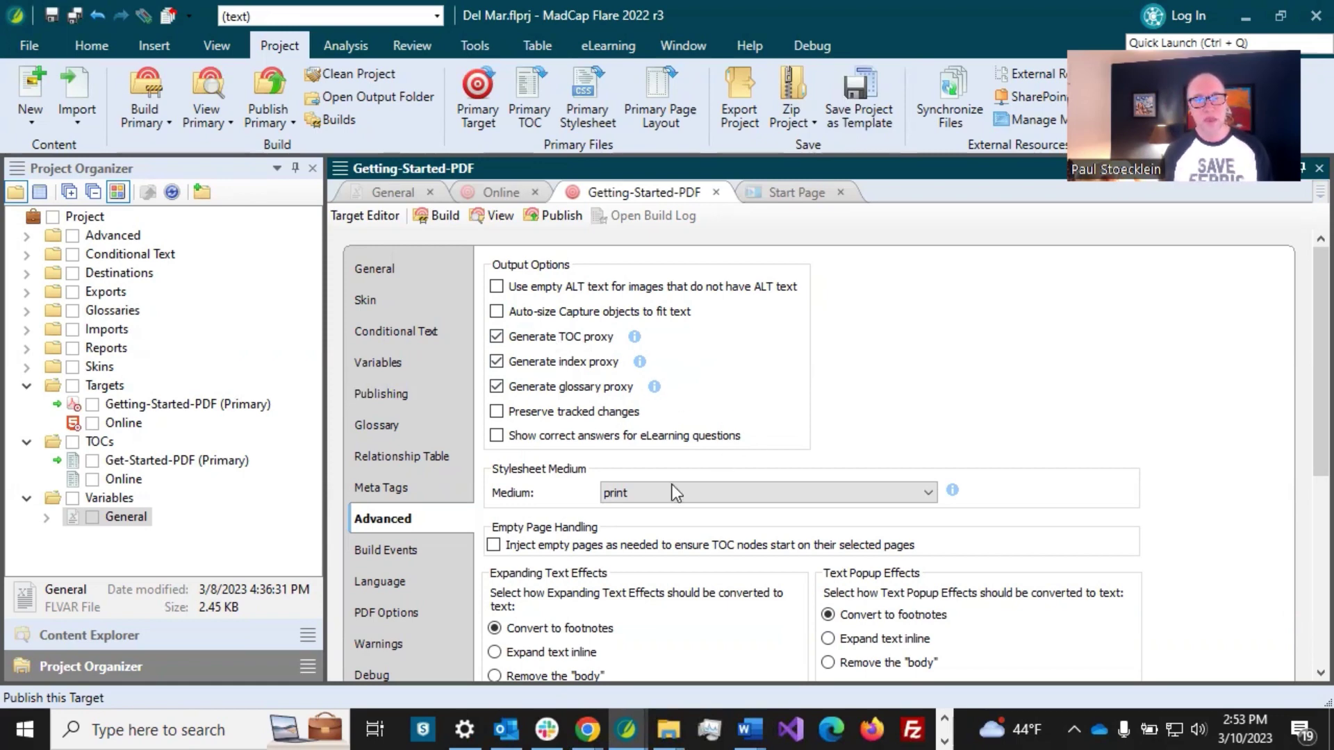
left_click_drag(1321, 412, 1321, 500)
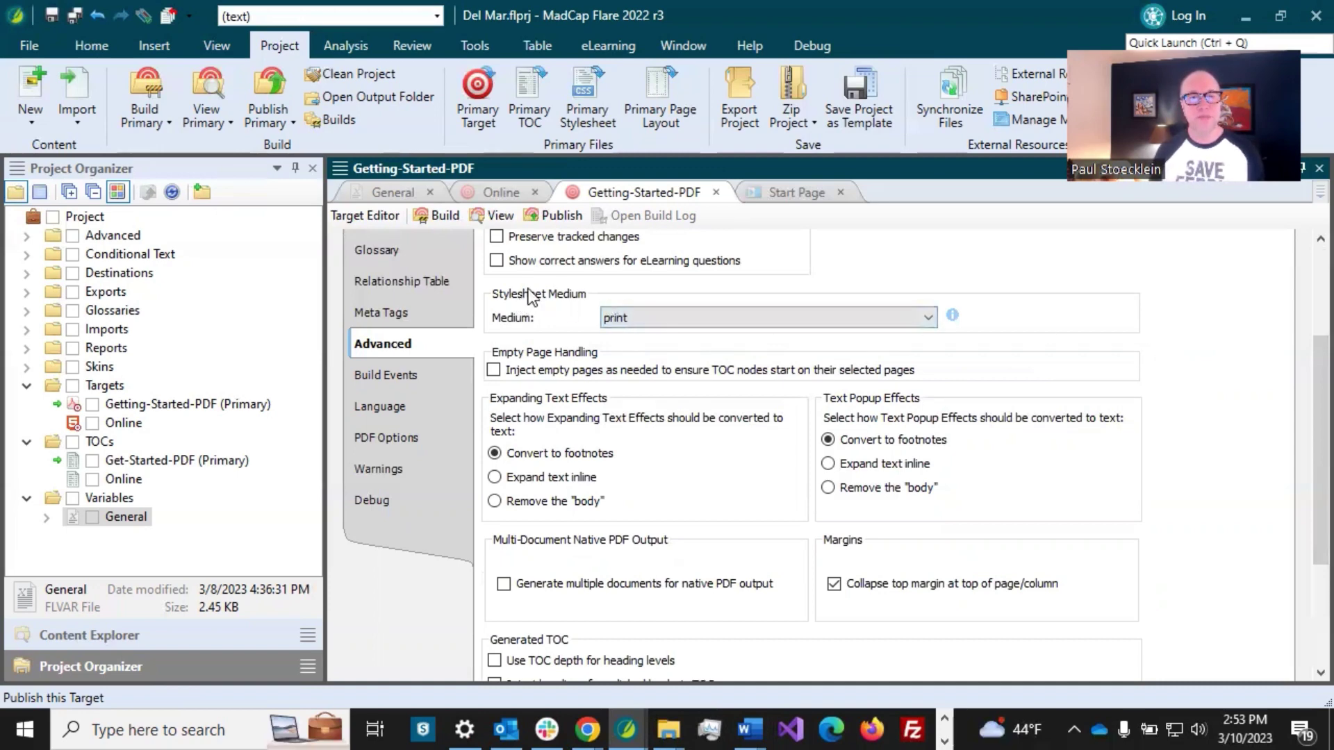
left_click(650, 316)
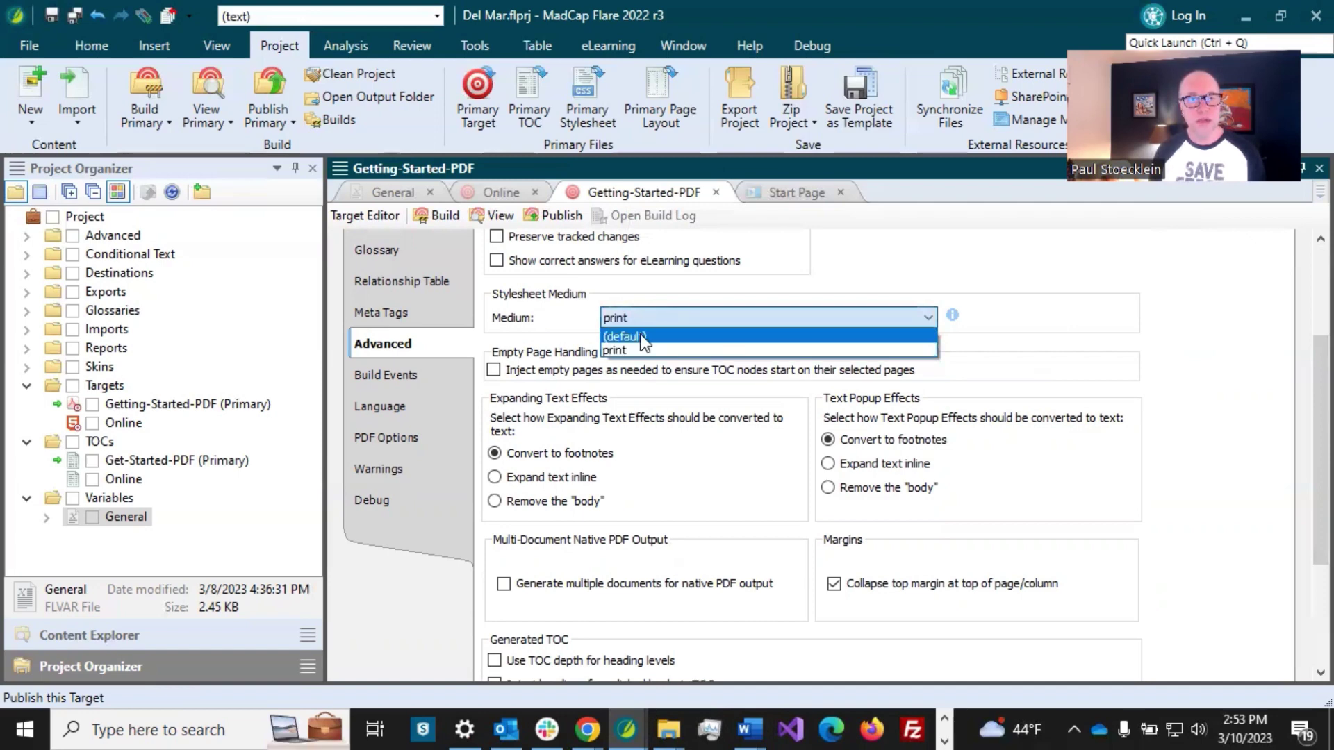
left_click(575, 315)
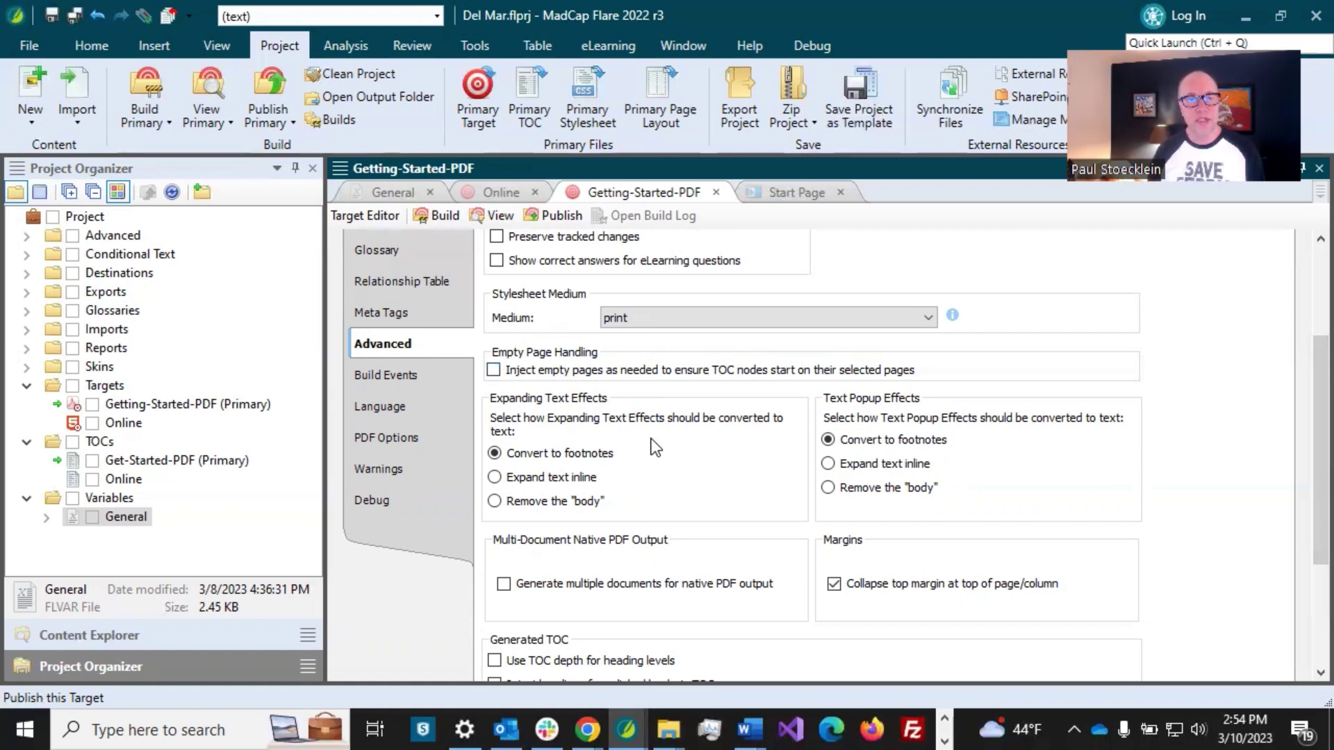
scroll(653, 448, "down", 3)
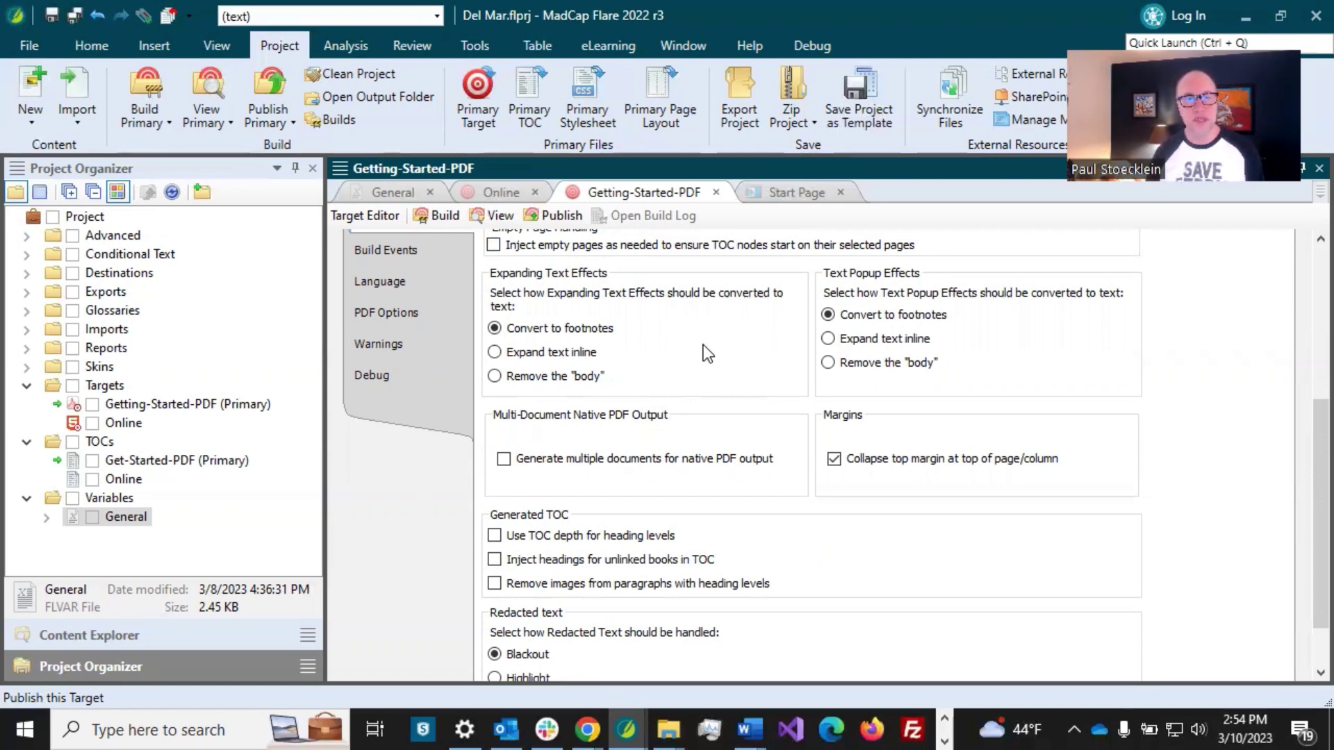
scroll(704, 345, "down", 2)
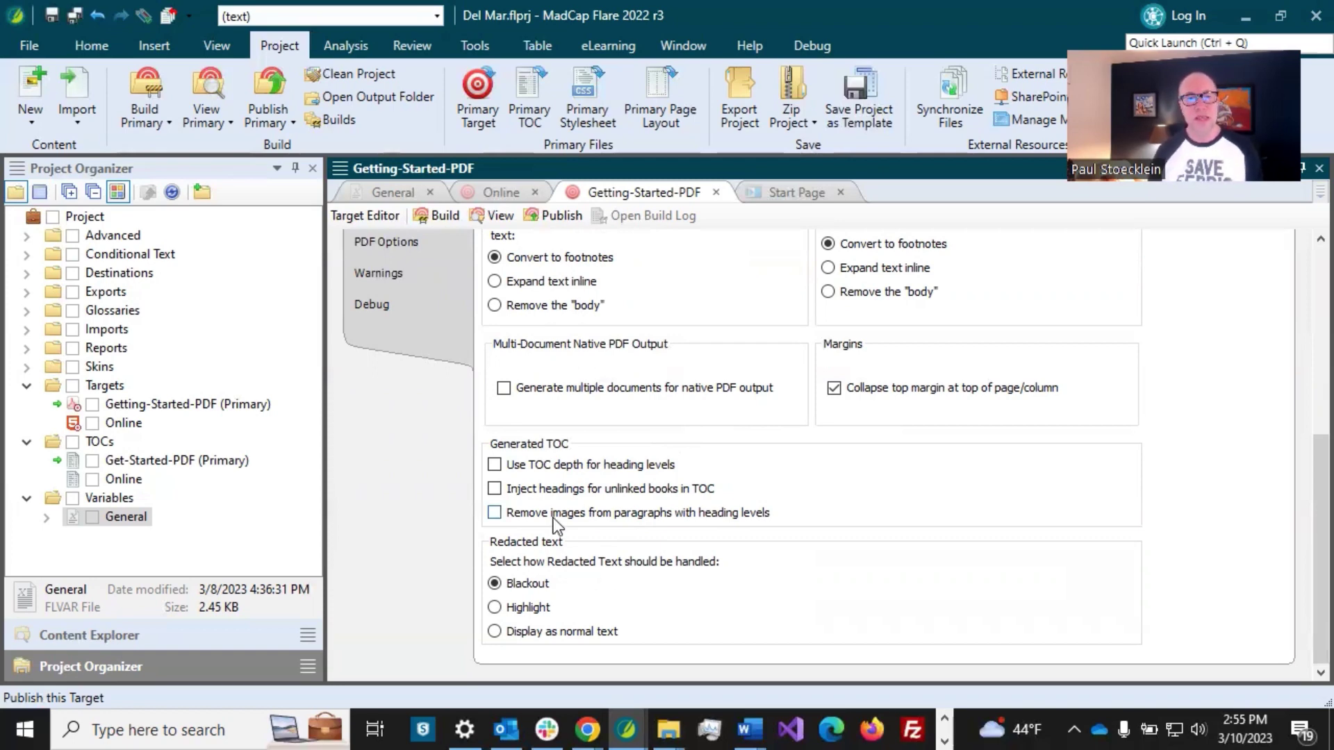
Turn on 'Use TOC depth for heading levels' under Generated TOC.
left_click(495, 463)
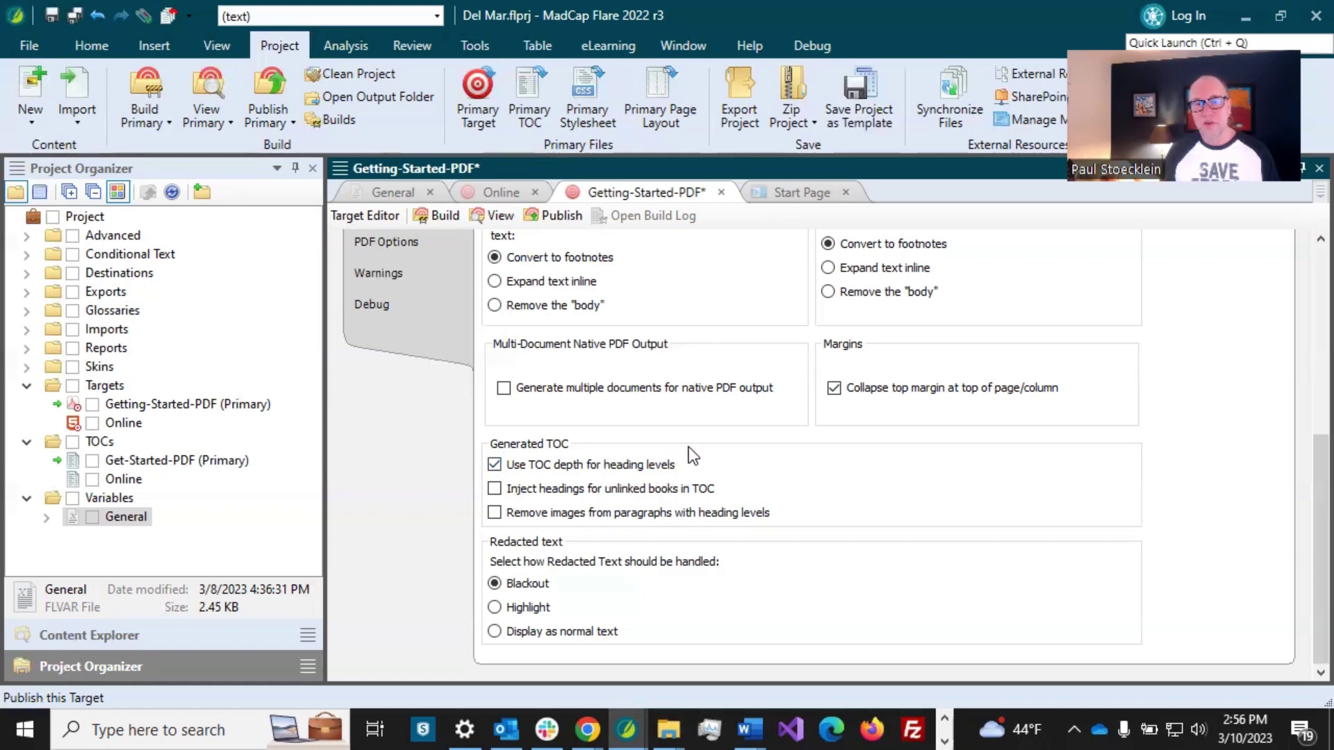
Save All to keep the Getting-Started-PDF target's TOC-depth heading change.
left_click(67, 20)
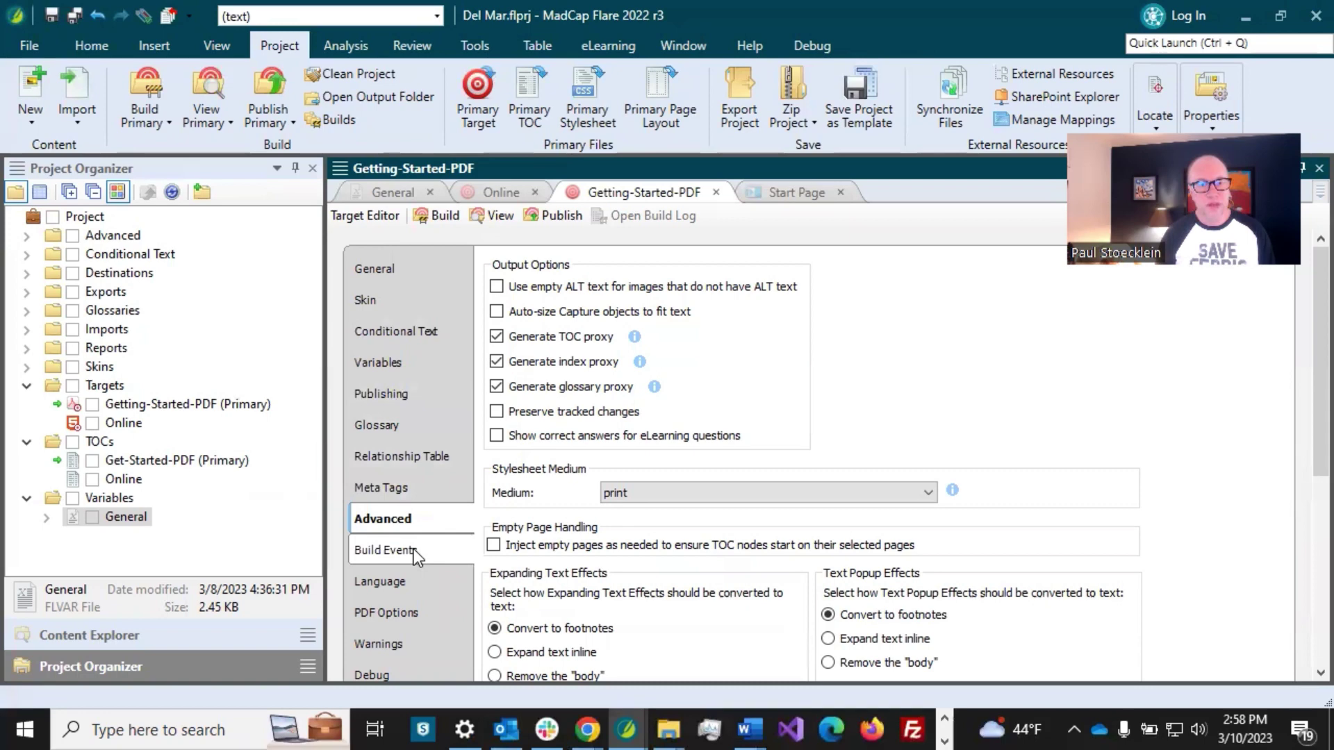
On the PDF Options tab, set the PDF document title to 'Getting Started'.
scroll(414, 550, "down", 3)
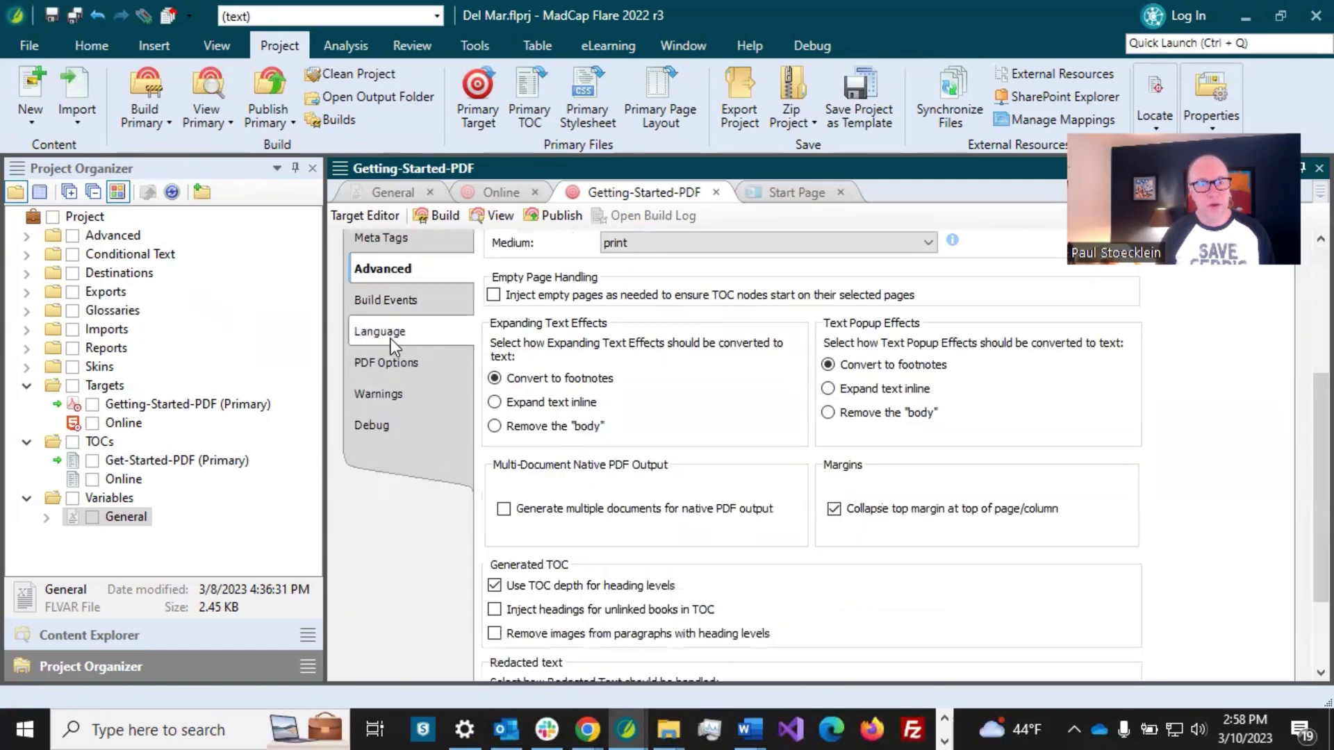
left_click(394, 363)
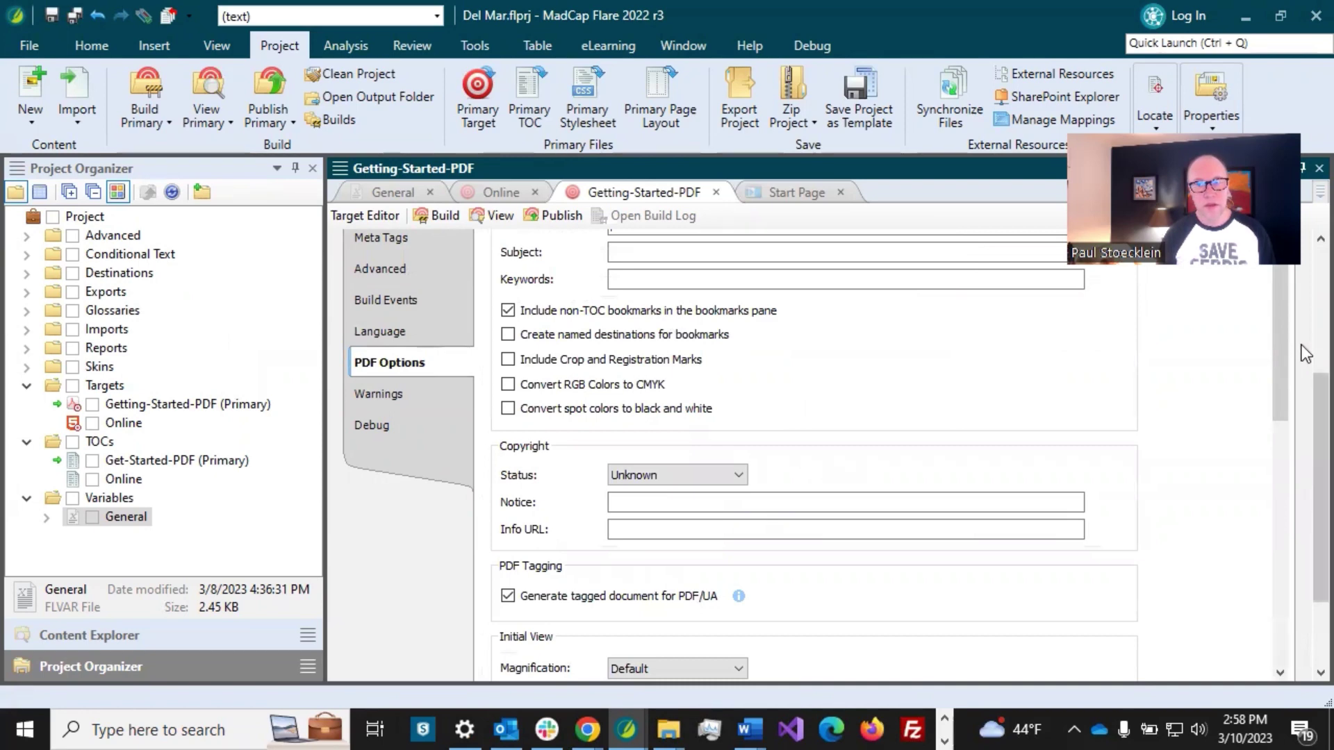
scroll(1302, 343, "up", 3)
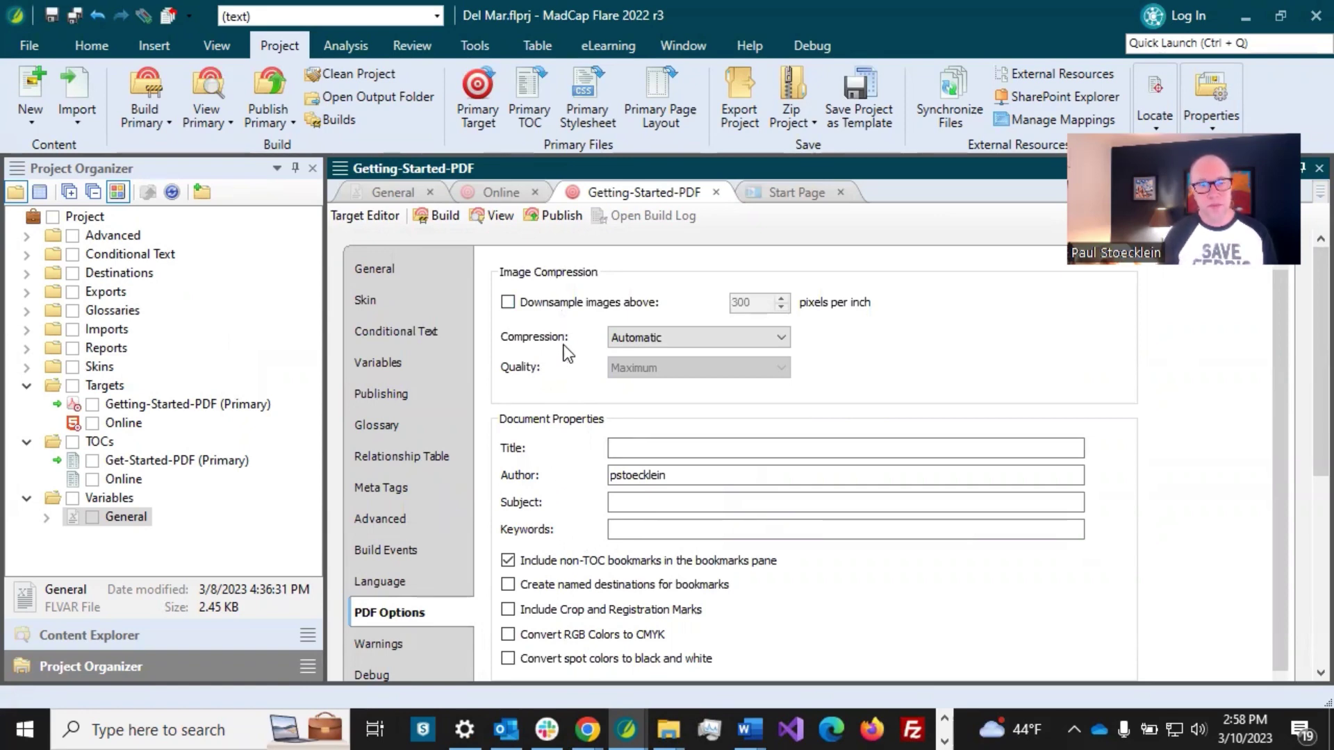
left_click(623, 449)
type("Getting Tar")
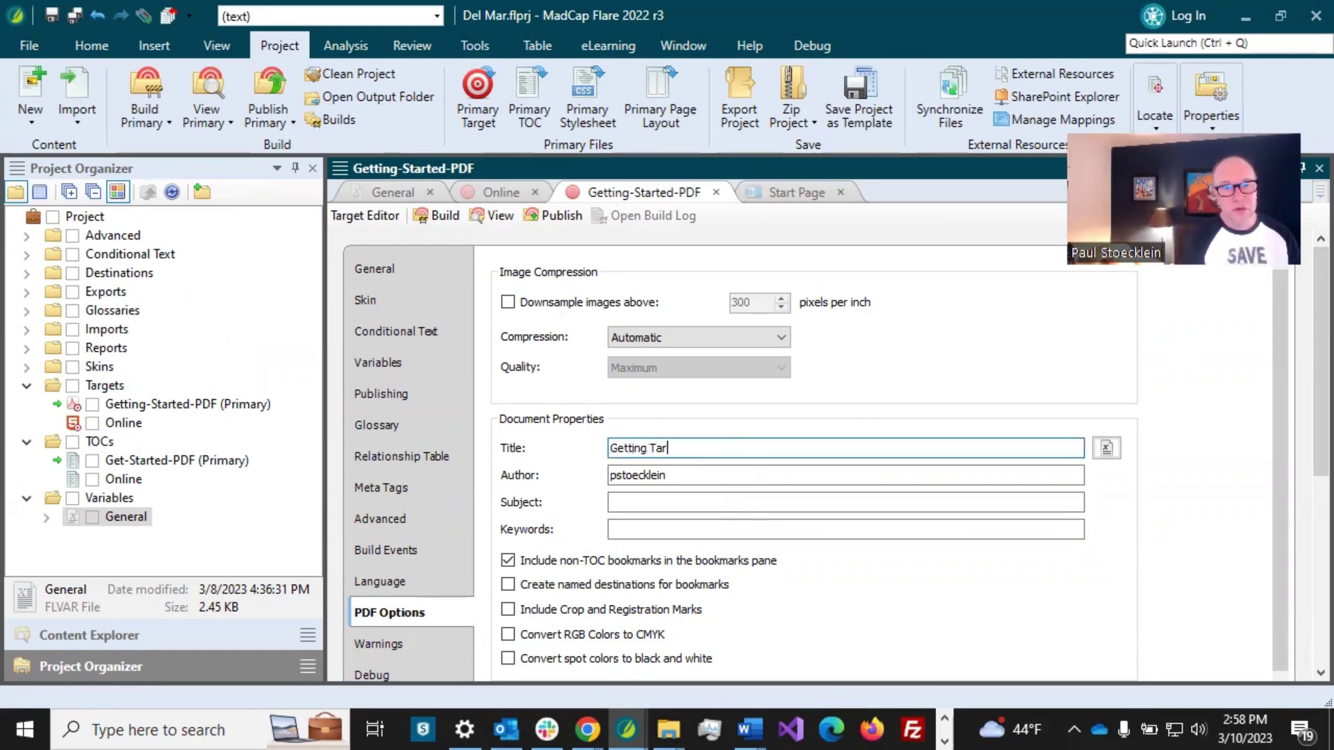
key("BackSpace")
key("BackSpace")
key("BackSpace")
type("Started")
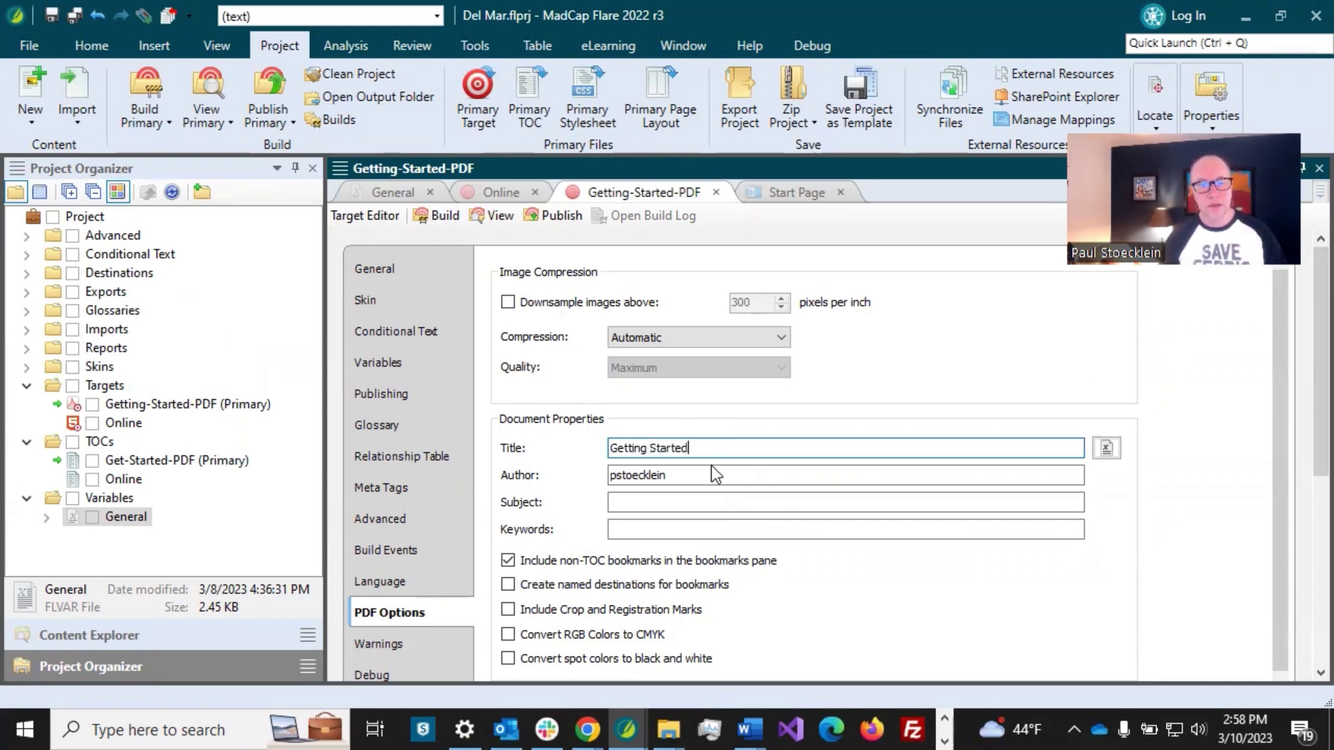
Replace the existing PDF author with 'My Company'.
left_click(690, 478)
left_click_drag(690, 479, 472, 485)
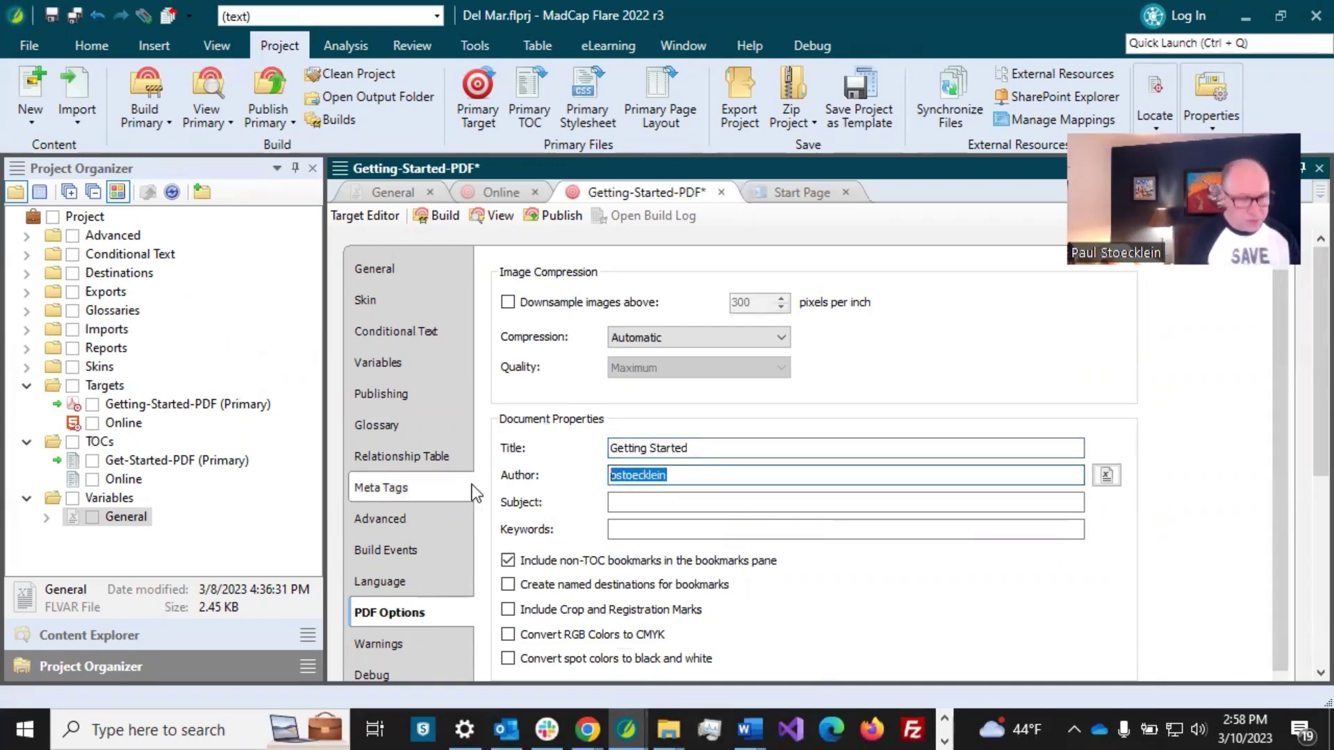
type("My Com")
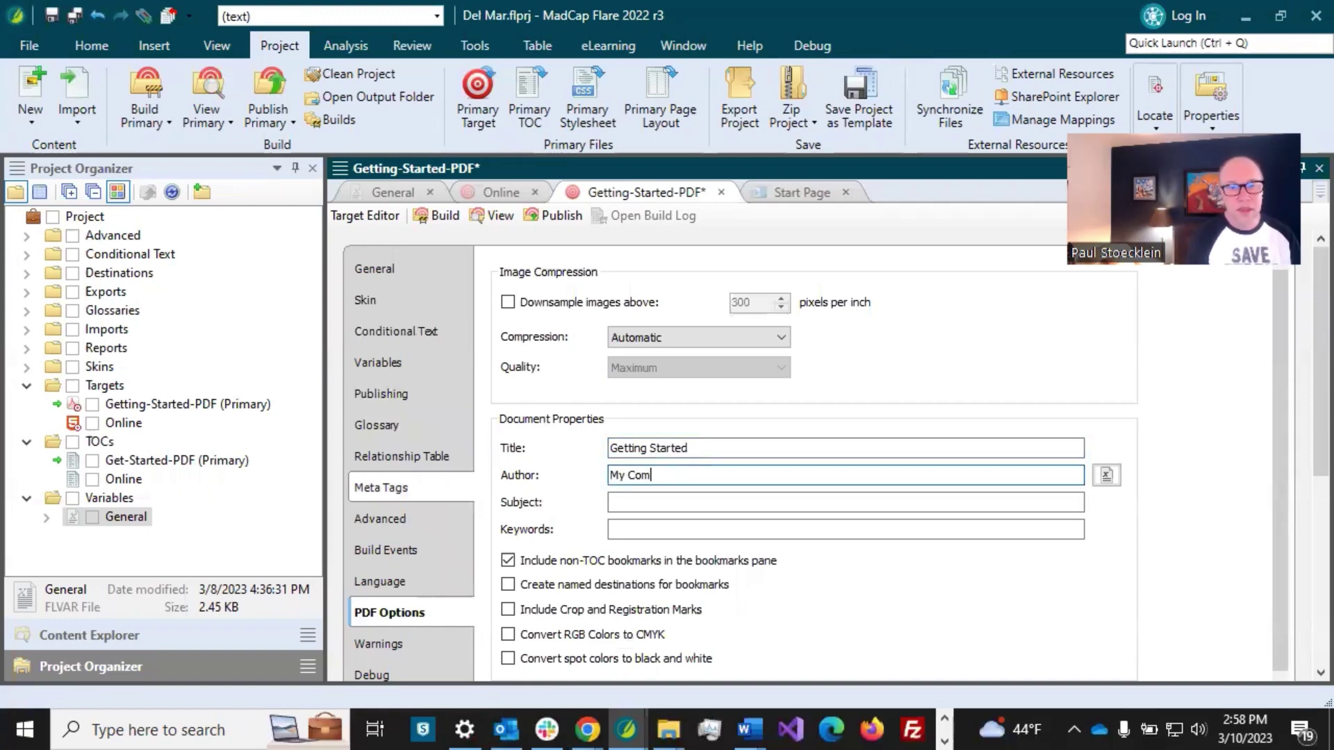
type("pany")
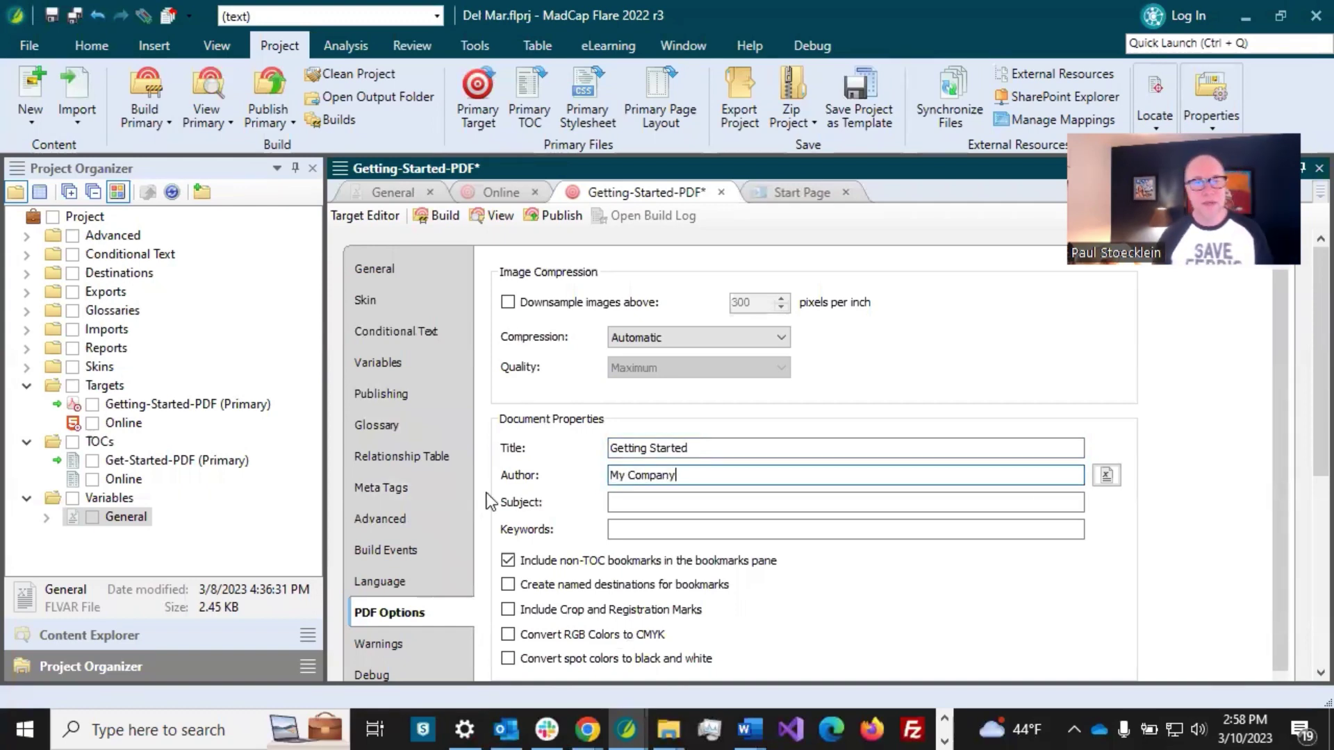
scroll(657, 491, "down", 3)
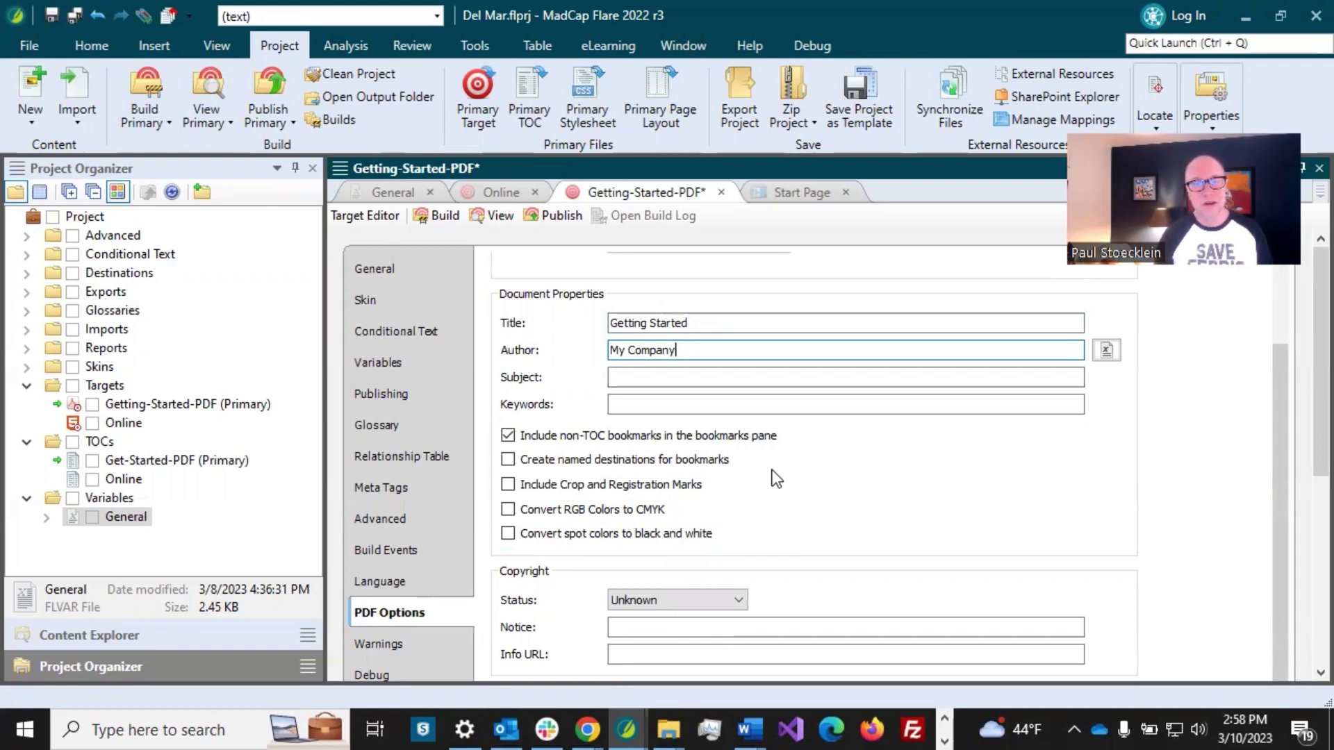
Set the PDF's initial view magnification to 50%.
scroll(773, 472, "down", 3)
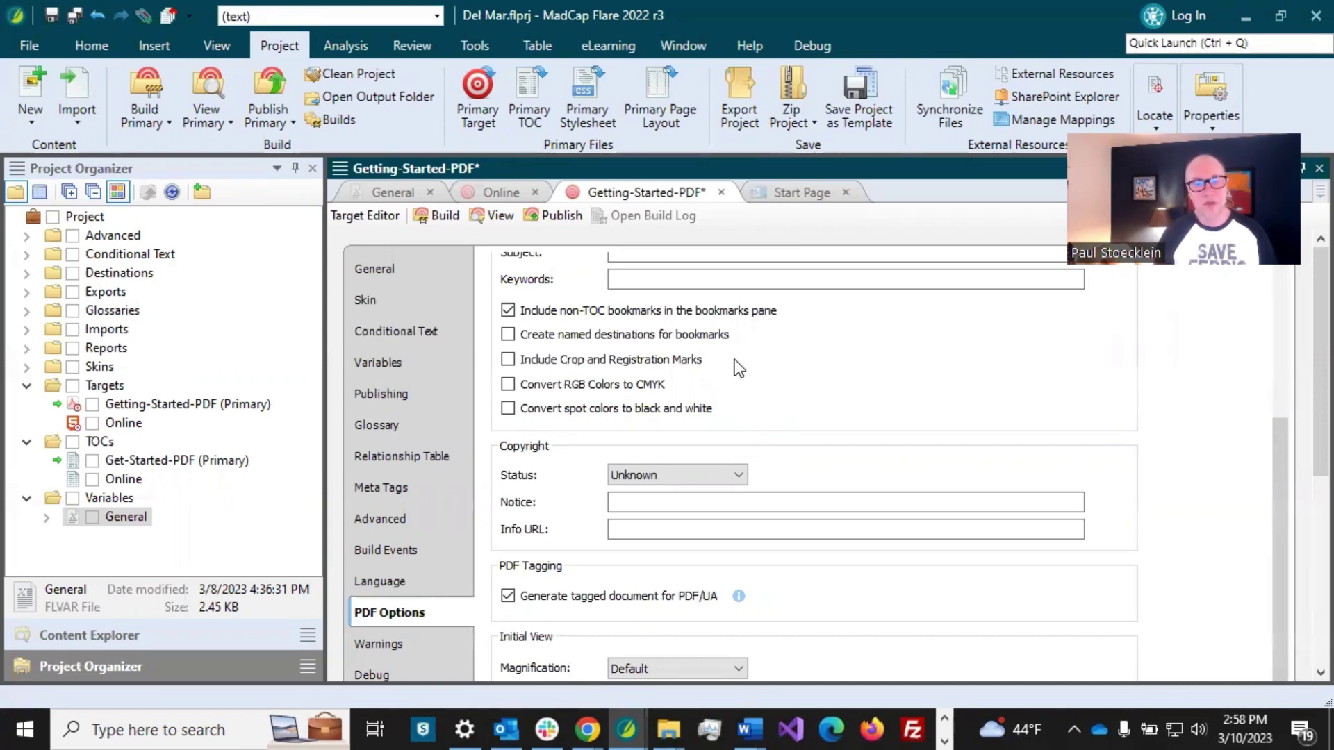
scroll(734, 362, "down", 3)
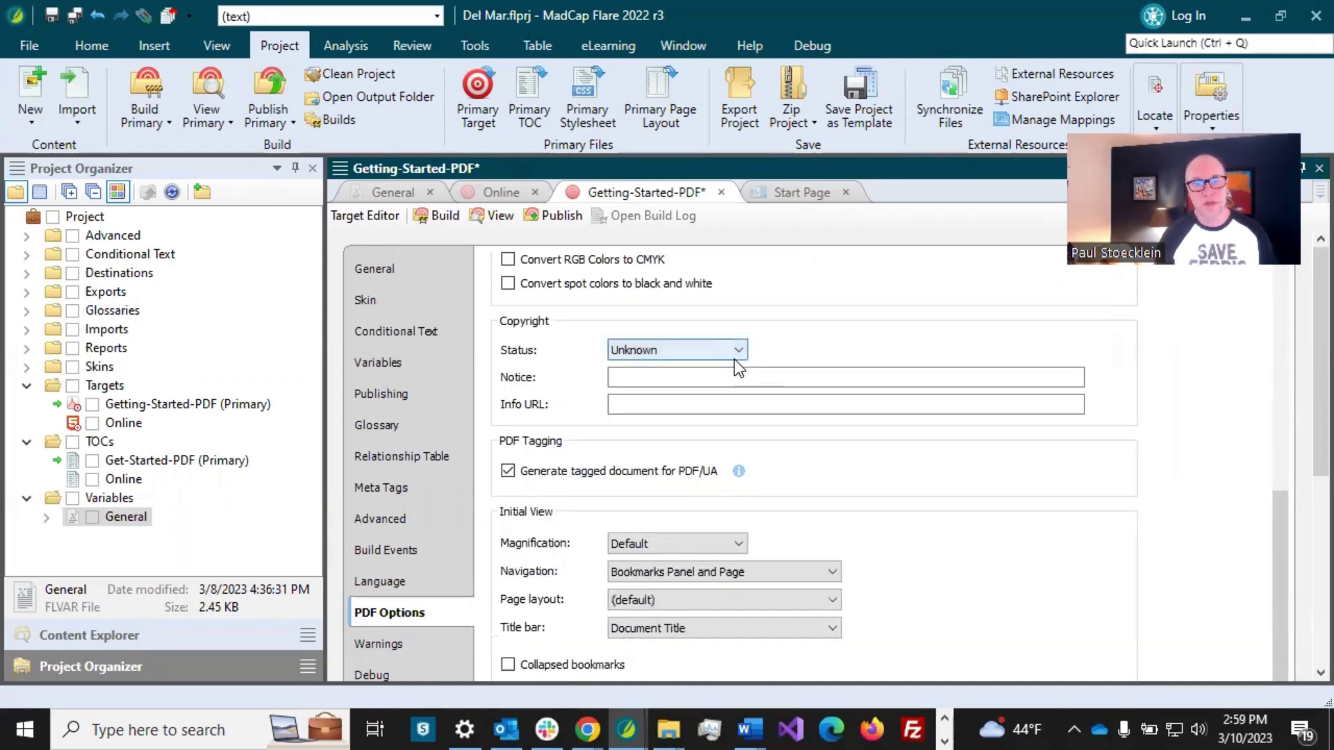
scroll(734, 360, "down", 2)
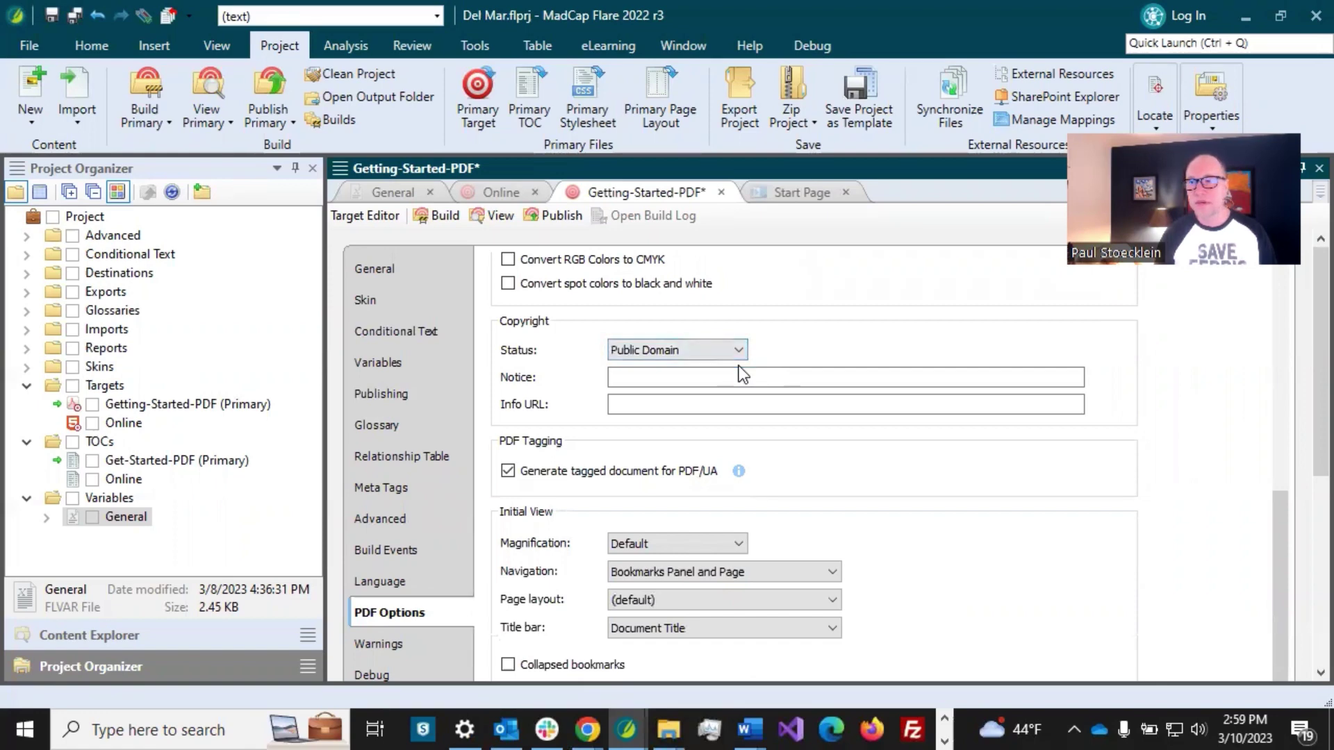
left_click(731, 545)
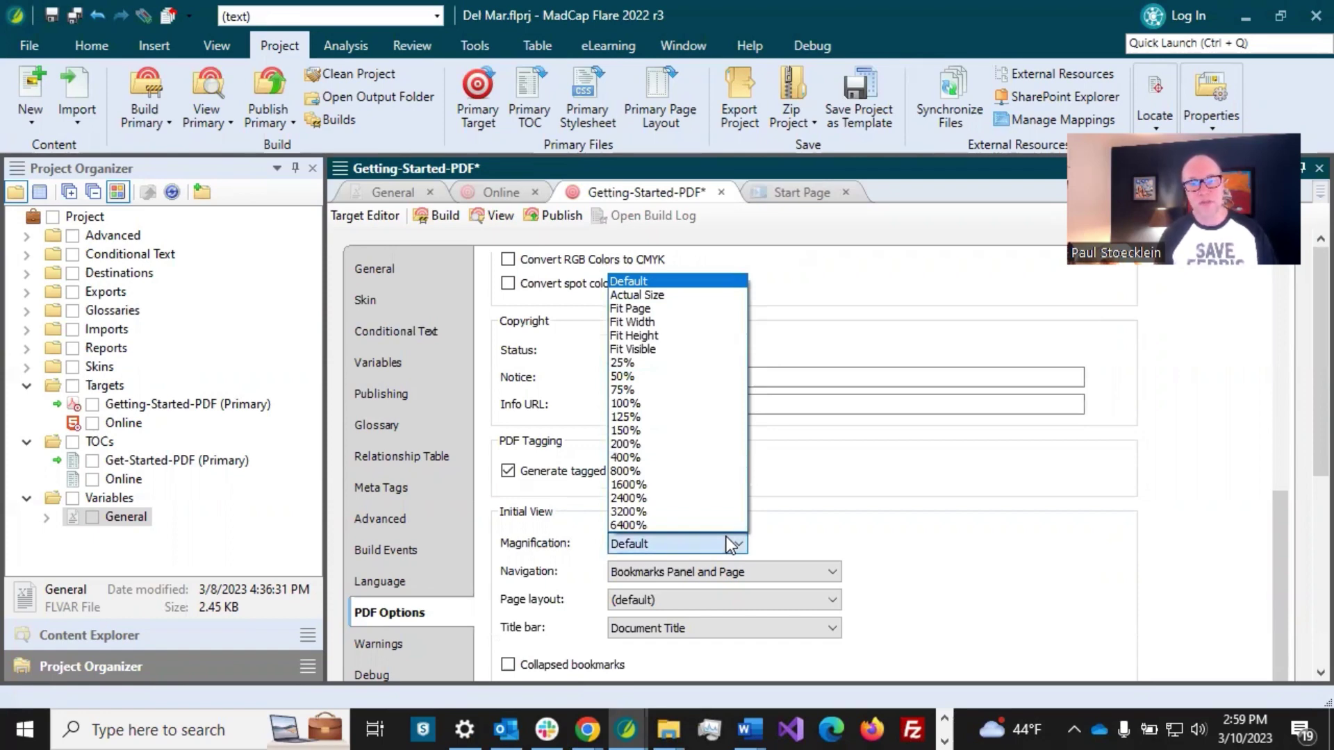
left_click(683, 387)
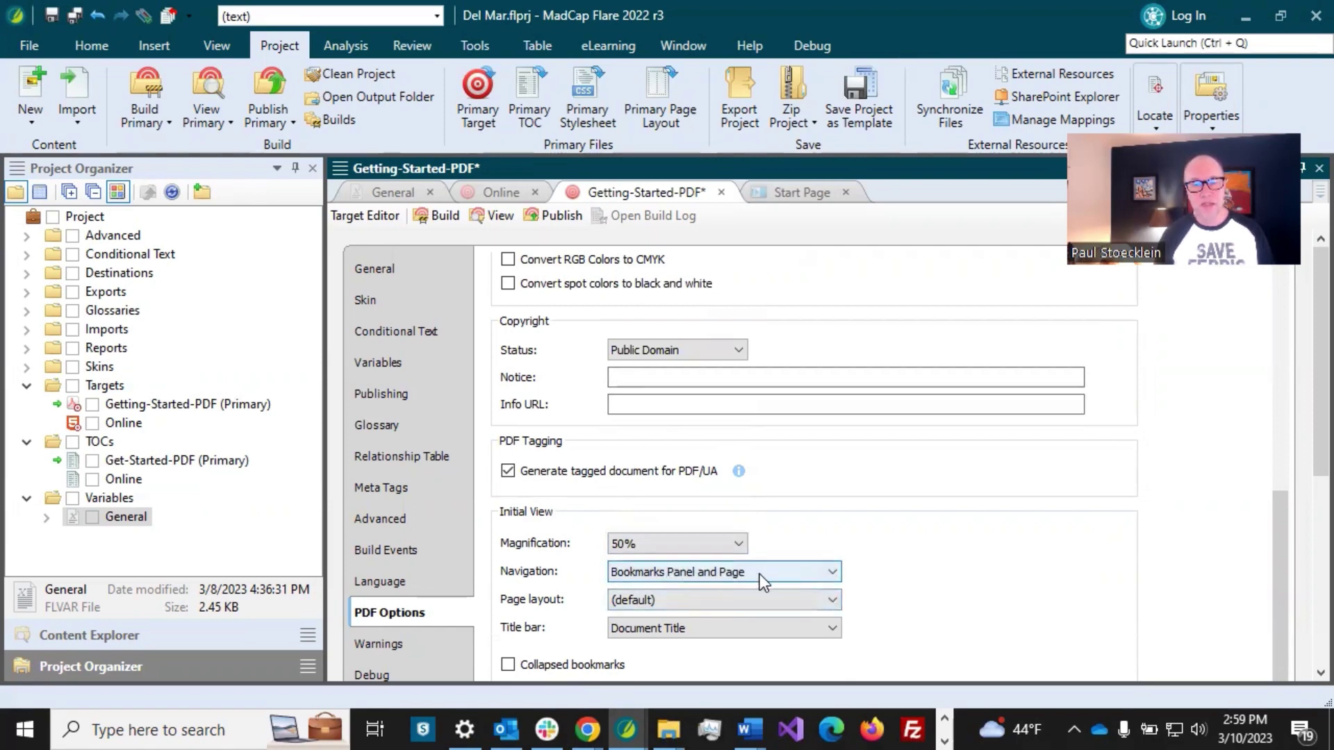
Set the initial page layout to Two-Up Continuous (Cover Page).
left_click(670, 600)
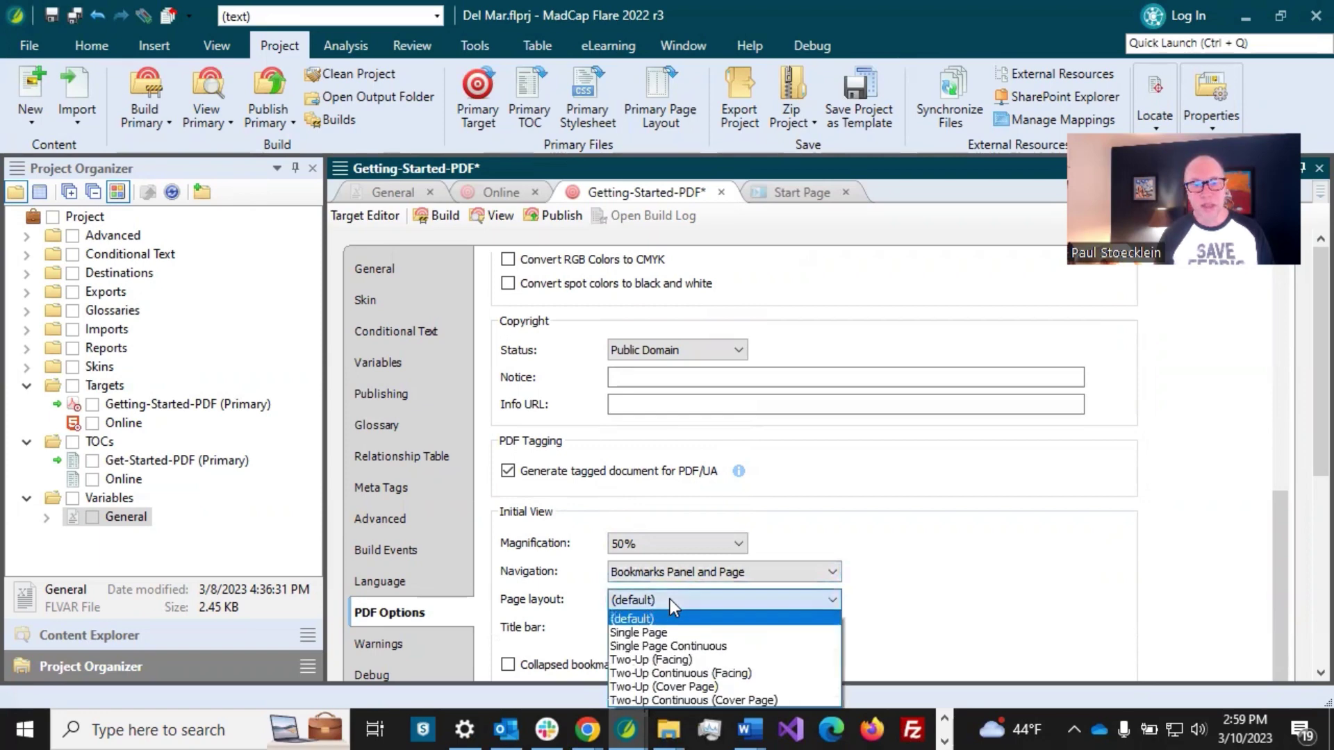
left_click(651, 699)
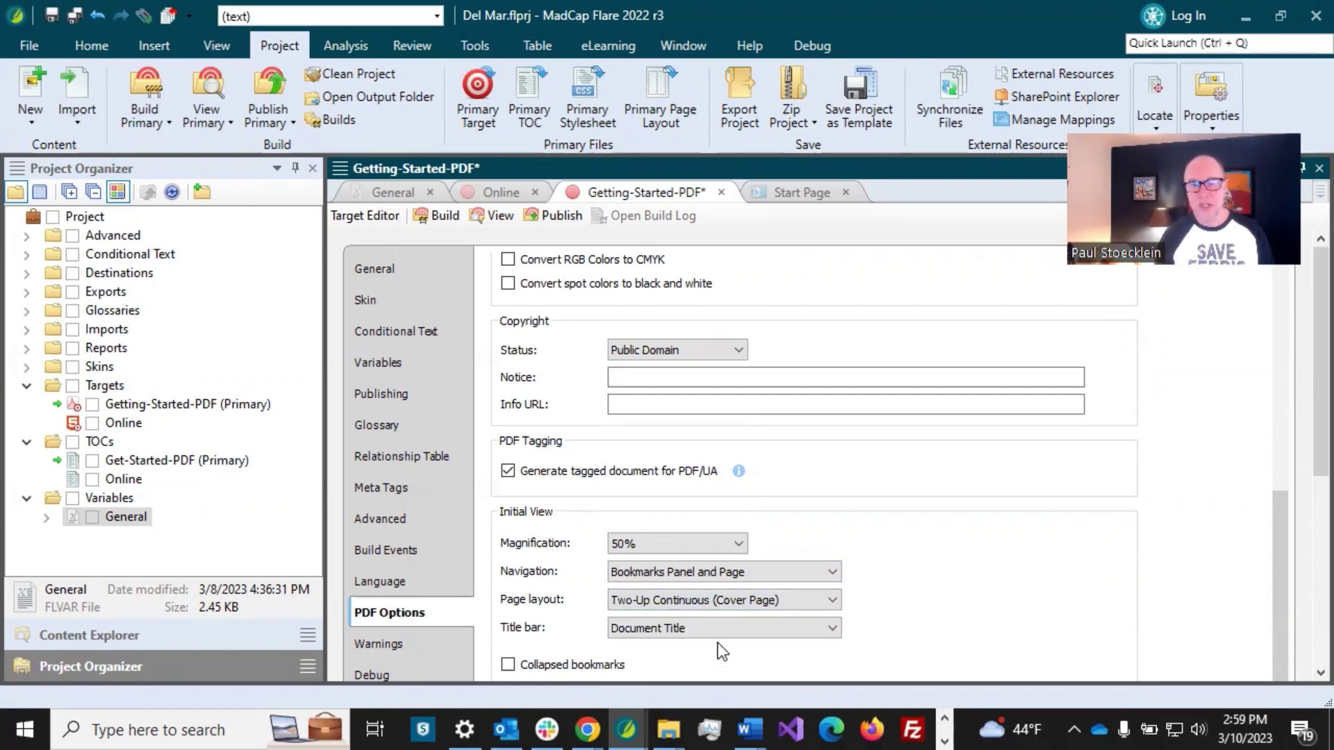
left_click(727, 601)
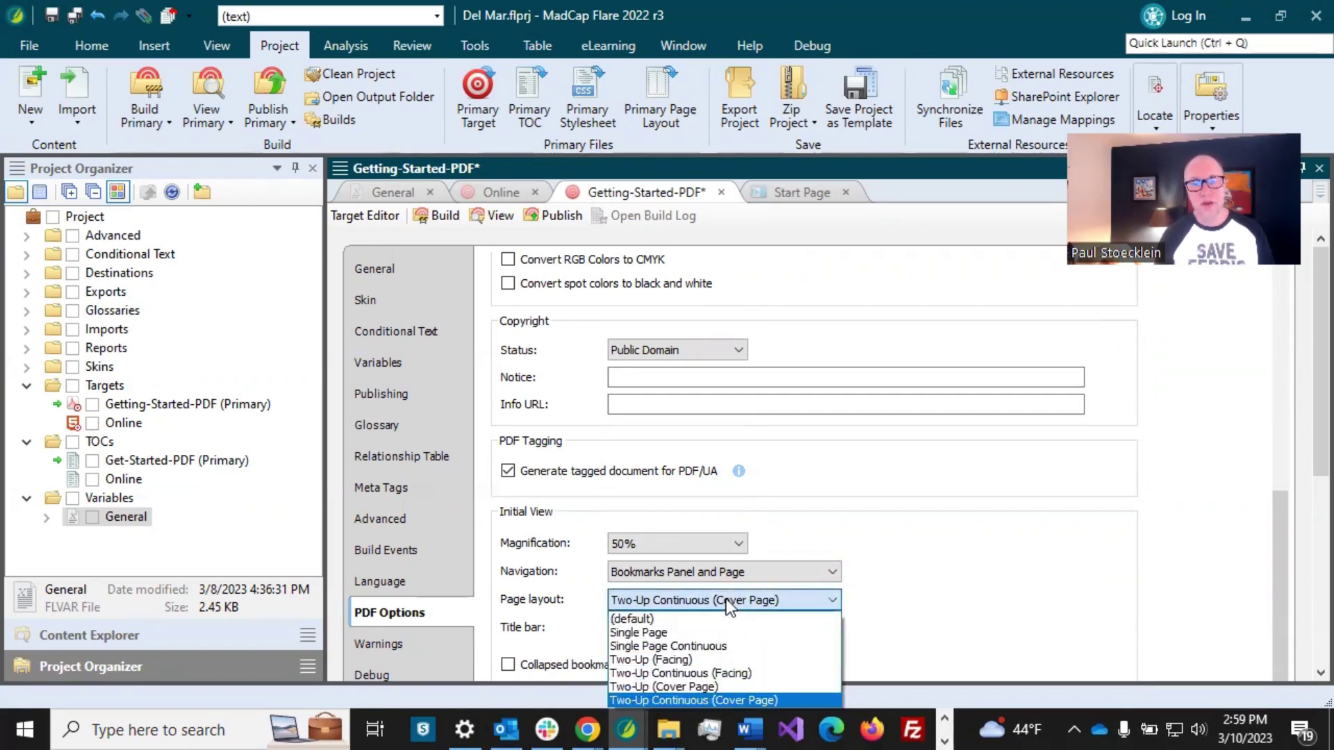
left_click(727, 600)
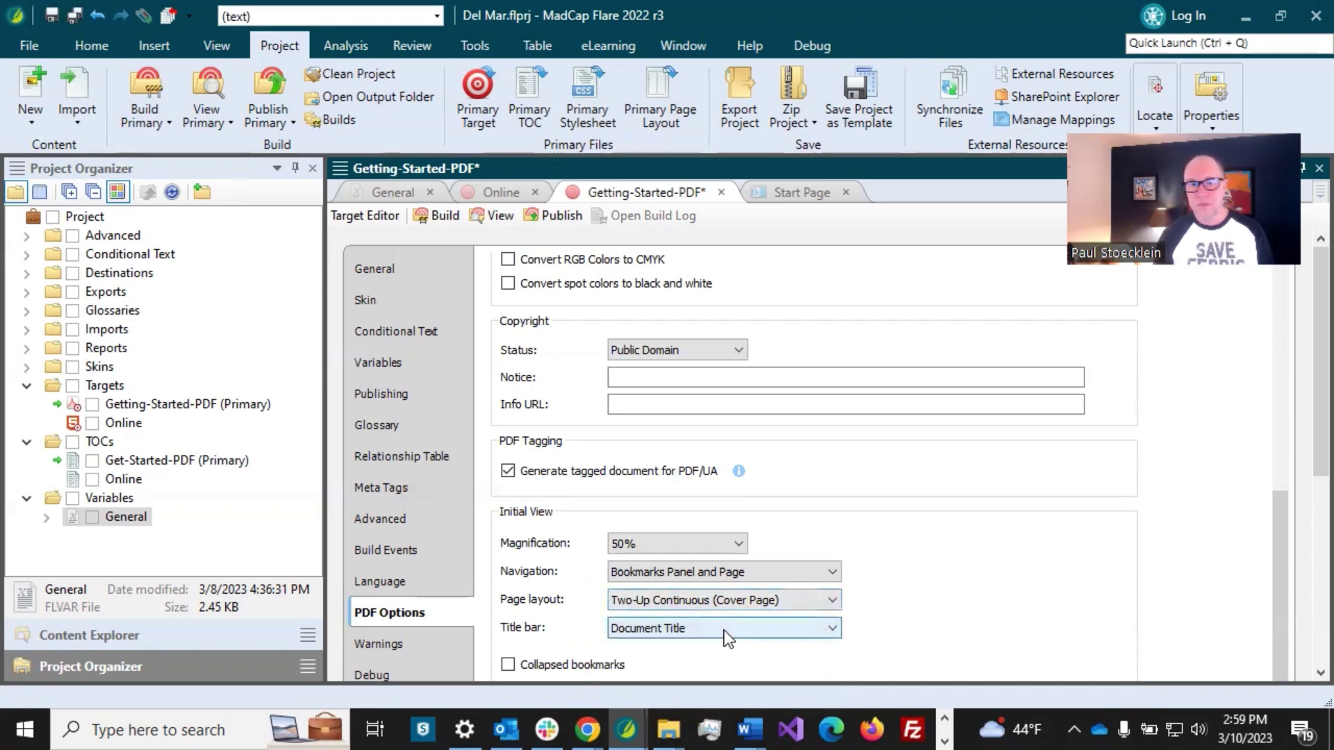
Enable Collapsed bookmarks in the initial view and save the Getting-Started-PDF target.
scroll(583, 639, "down", 1)
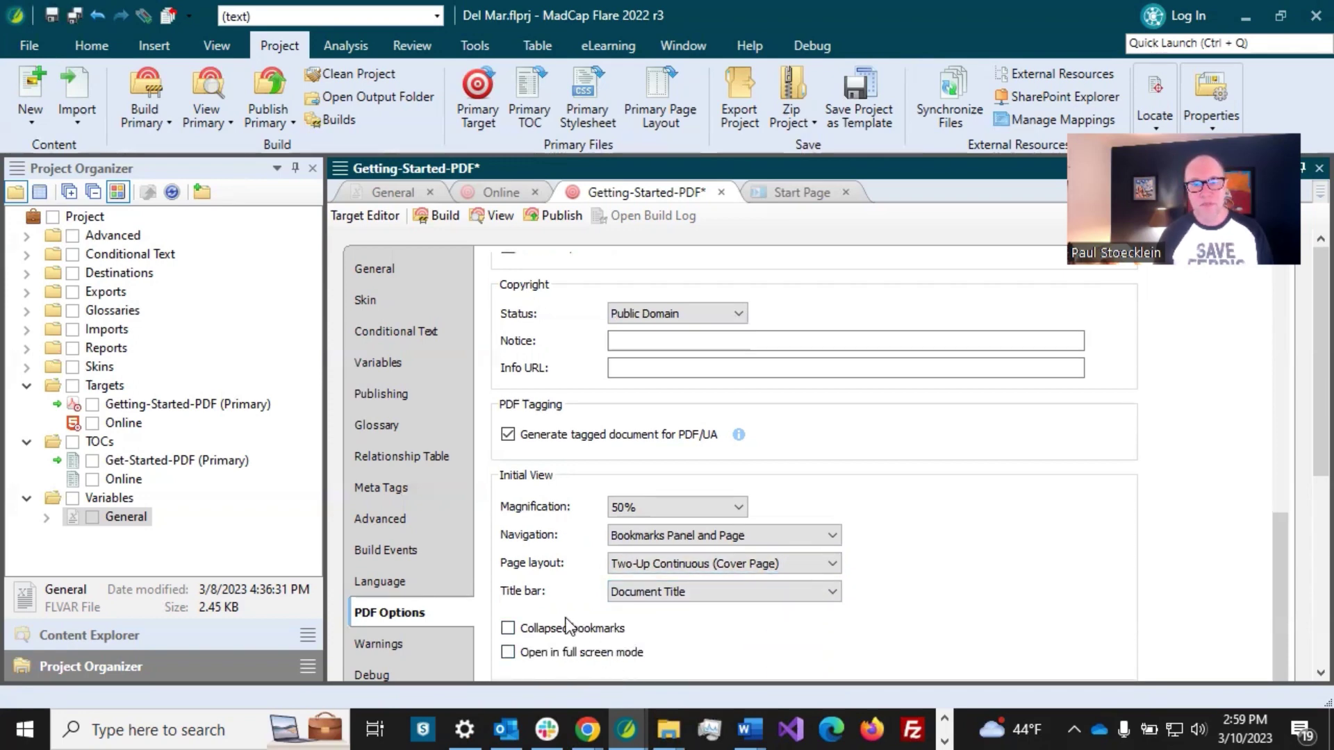
left_click(509, 629)
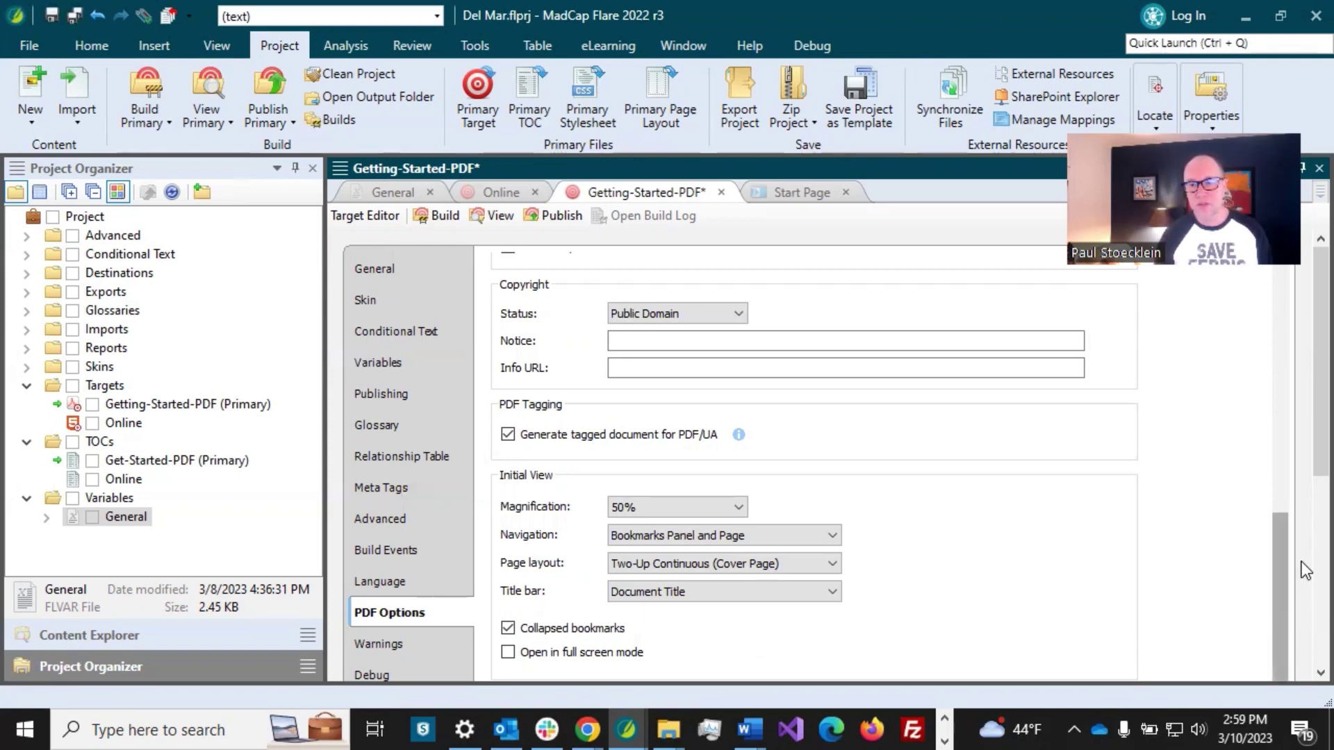
left_click_drag(1304, 464, 1302, 633)
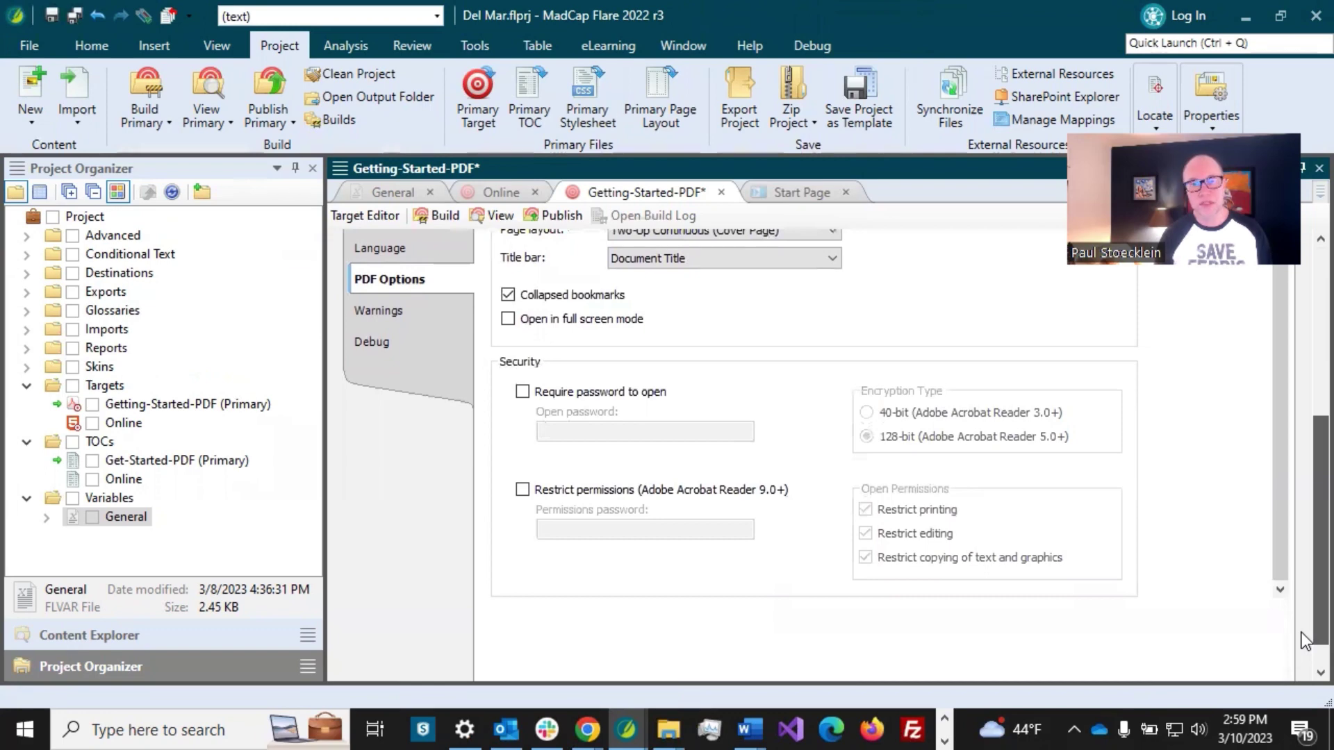
left_click_drag(1302, 633, 1302, 448)
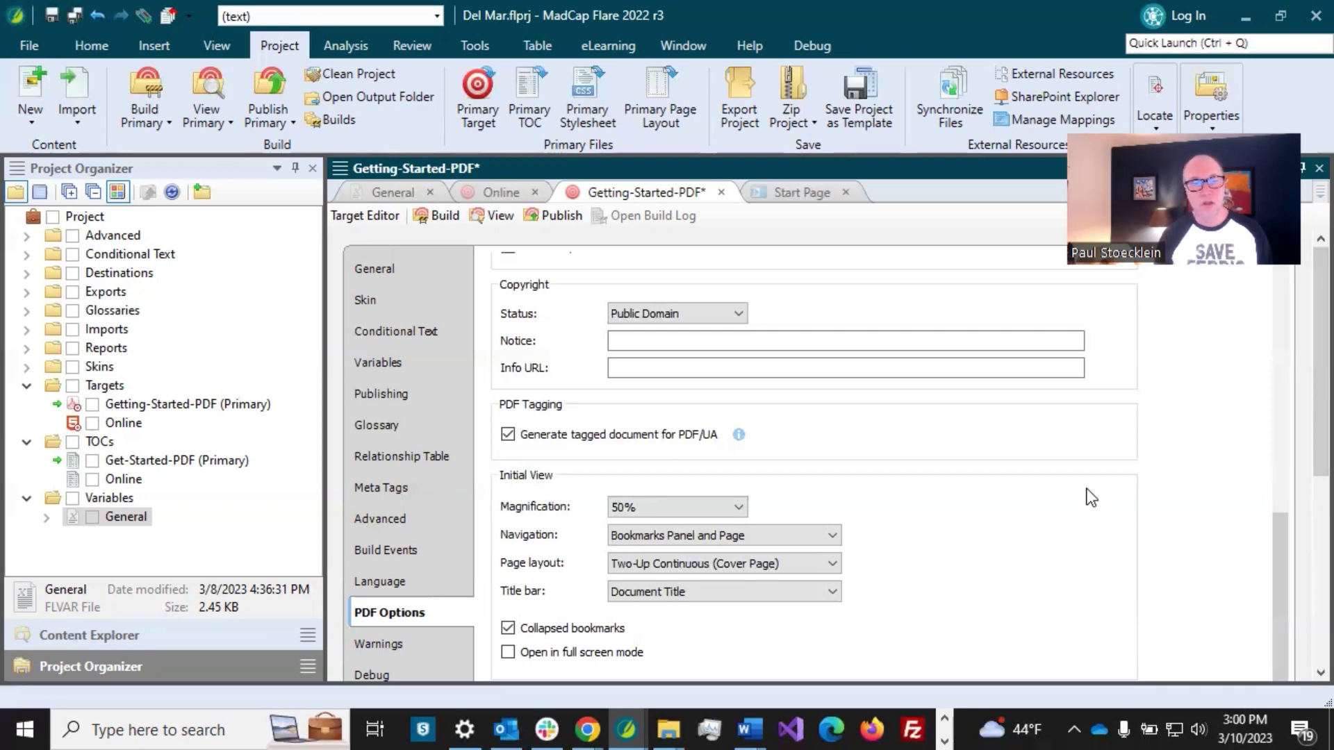
left_click(77, 13)
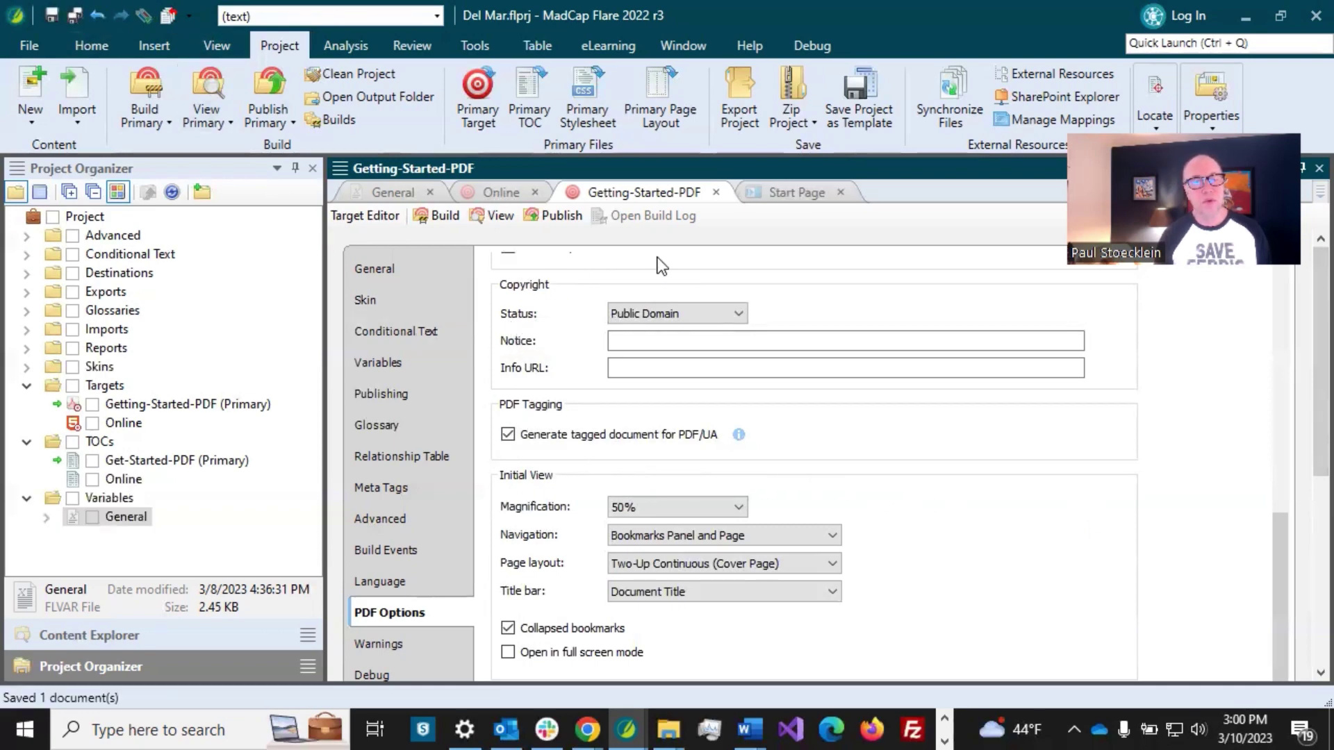